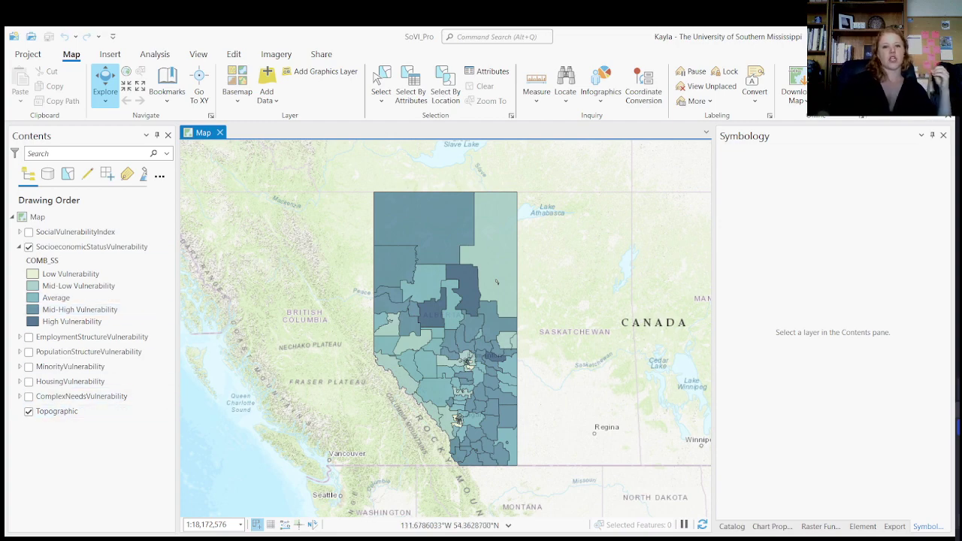
- Zoom and pan the Alberta map around the Edmonton area, nudging it up slightly
scroll(468, 362, "up", 10)
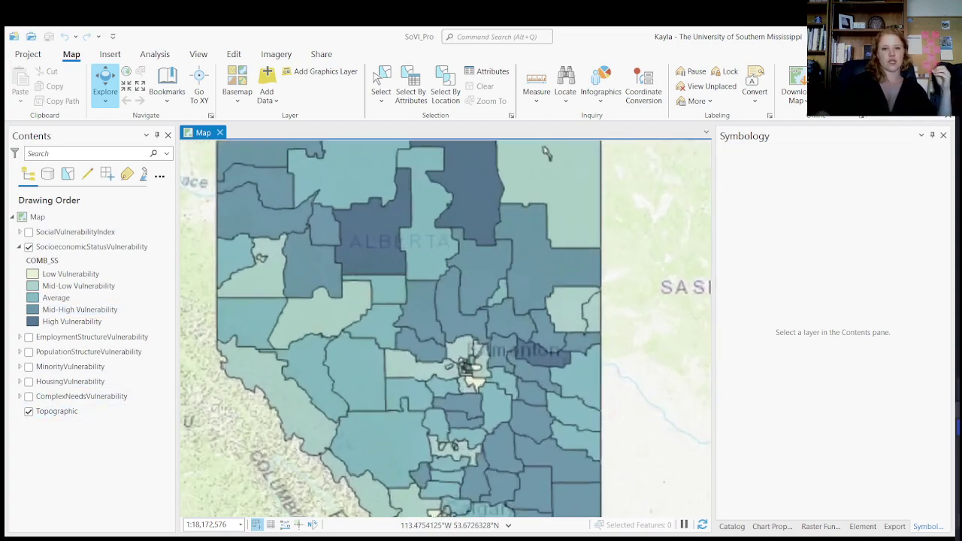
left_click_drag(451, 324, 440, 295)
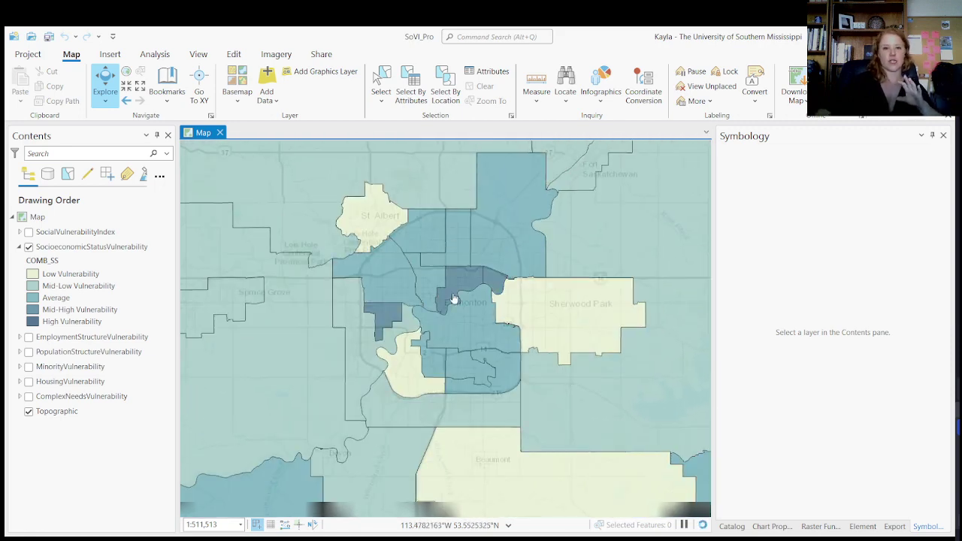
scroll(454, 299, "down", 8)
scroll(469, 414, "up", 2)
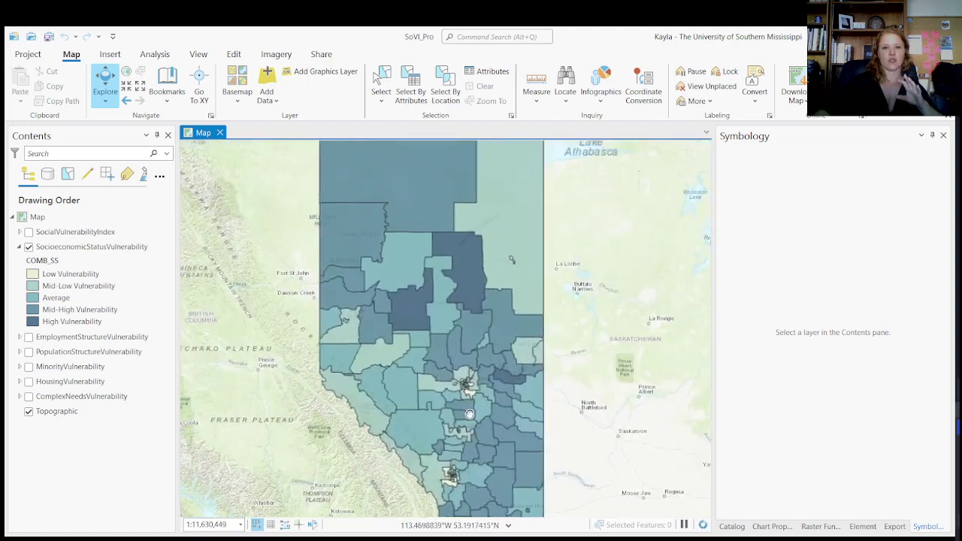
scroll(469, 414, "down", 2)
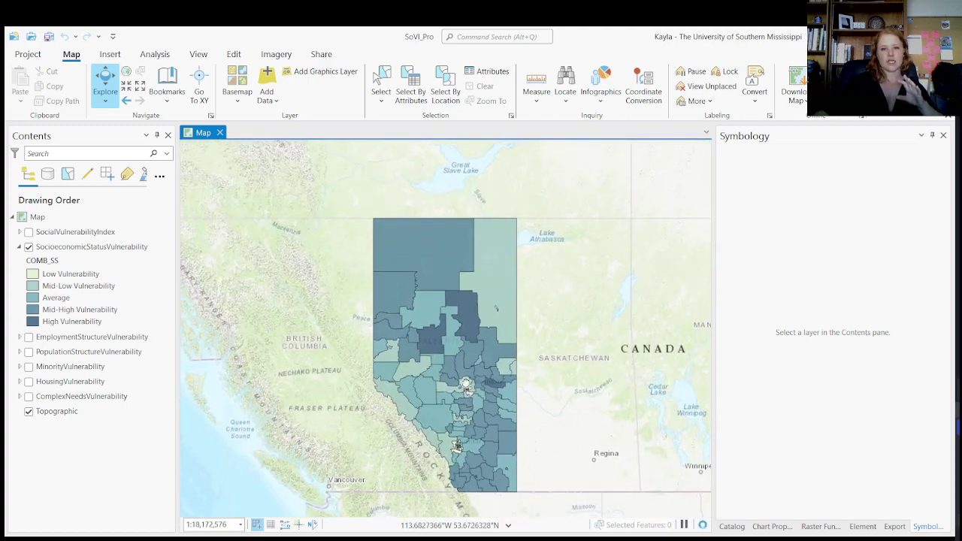
left_click_drag(466, 384, 466, 353)
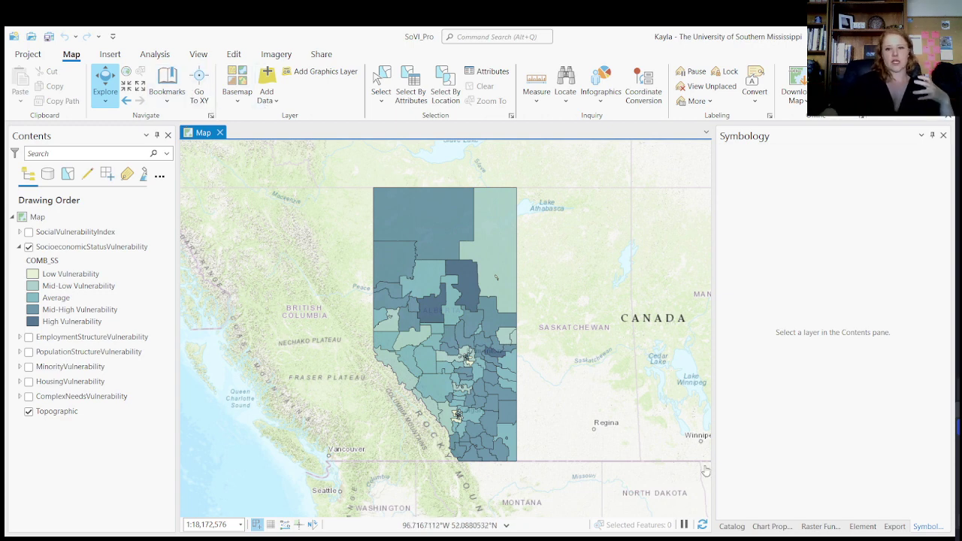
- Add a new animation from the View tab's Animation group
left_click(154, 56)
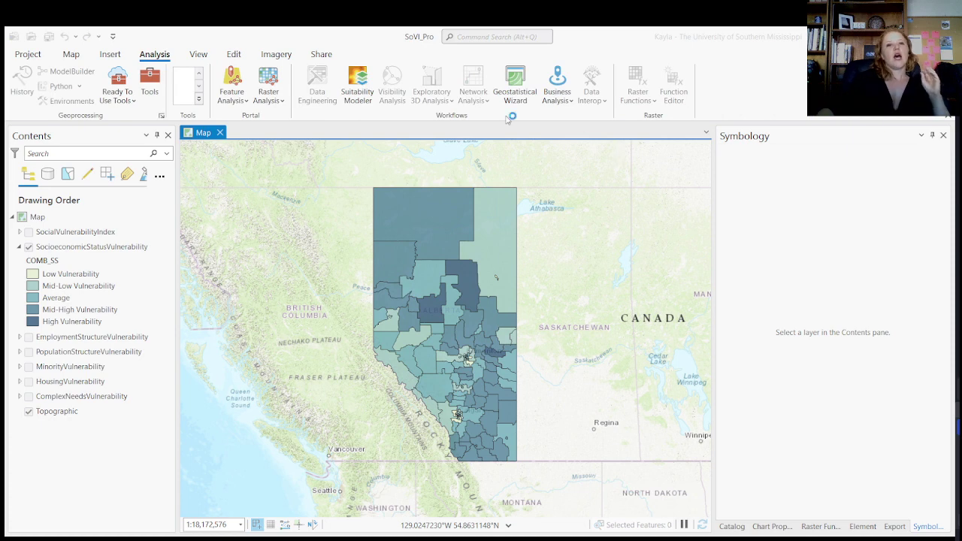
left_click(199, 55)
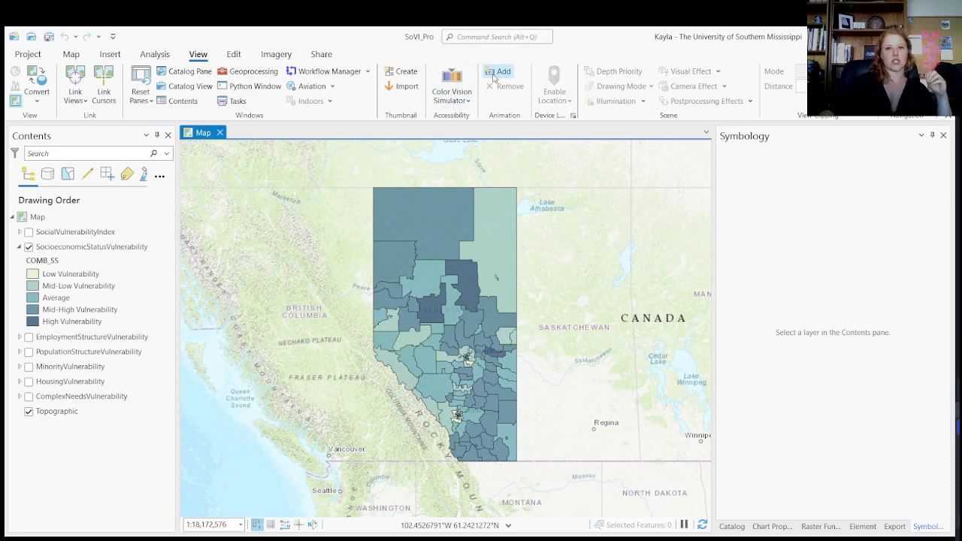
left_click(914, 319)
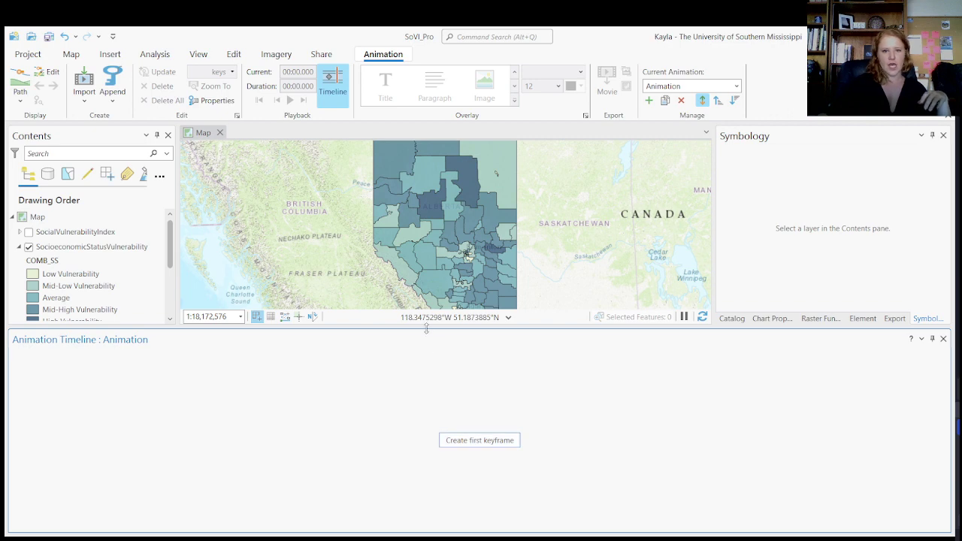
- Shrink the timeline pane, zoom out to western Canada, and capture the first keyframe
left_click_drag(427, 329, 410, 434)
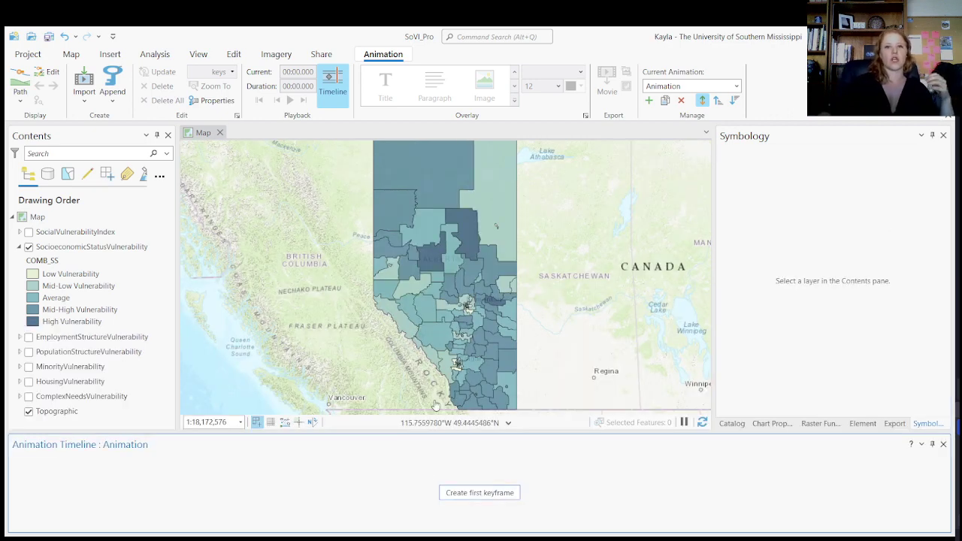
scroll(438, 337, "down", 1)
scroll(438, 337, "up", 1)
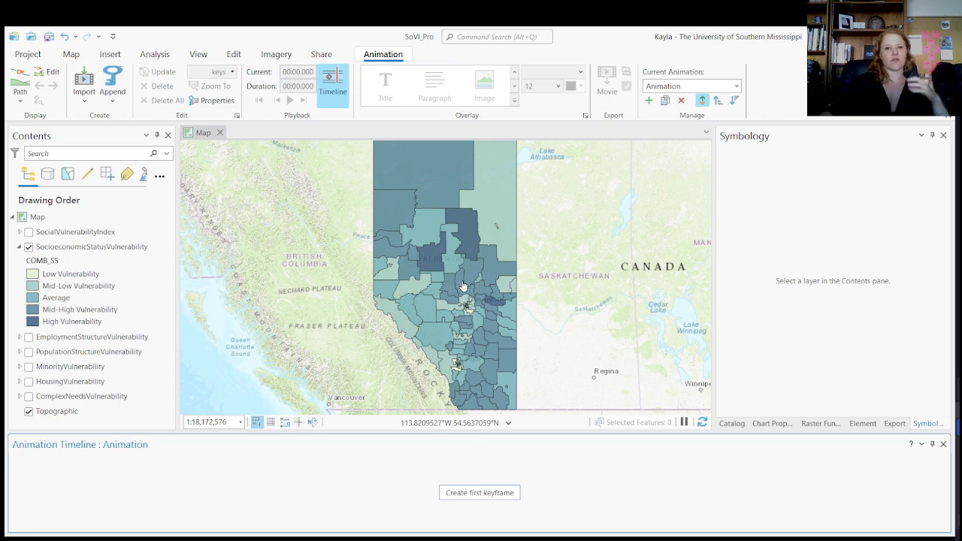
scroll(464, 286, "down", 1)
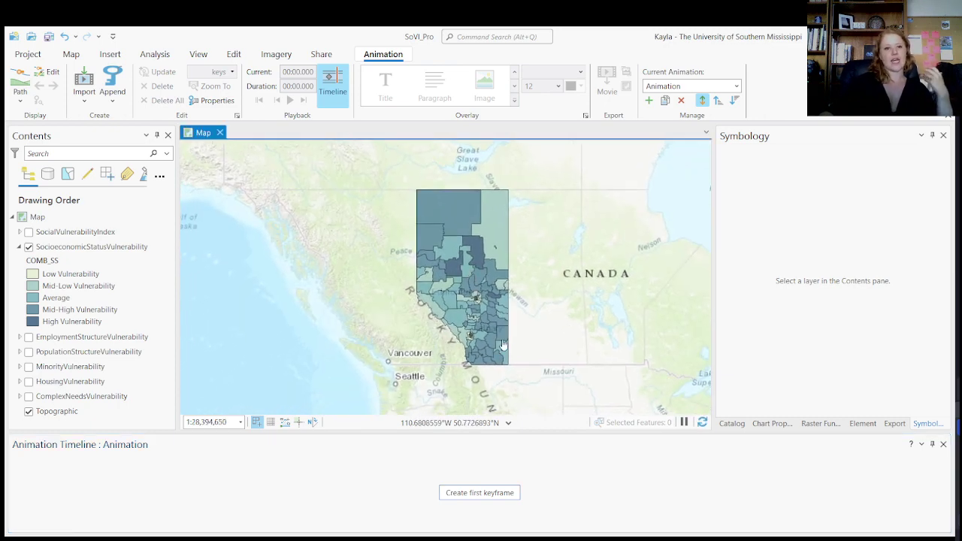
left_click(478, 497)
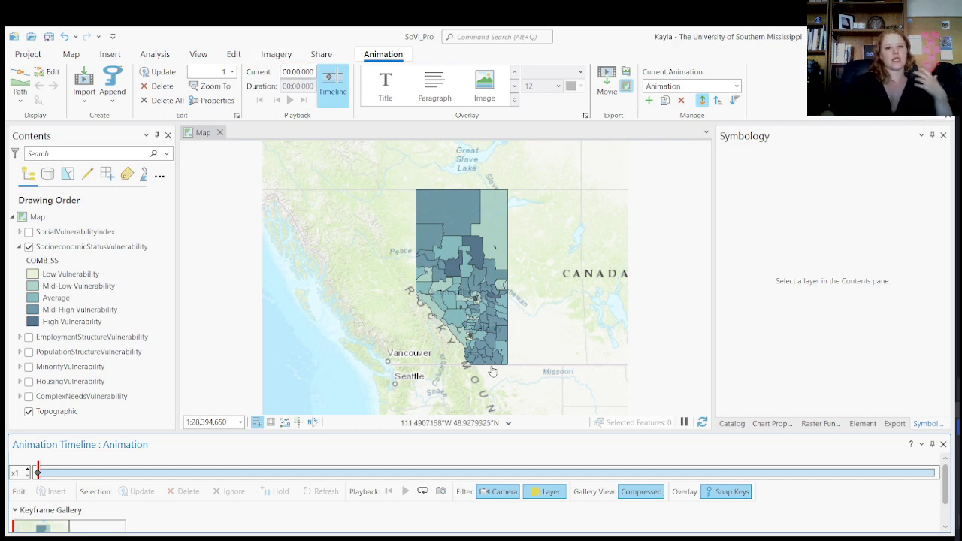
- Add a second keyframe, then show EmploymentStructureVulnerability instead of SocioeconomicStatusVulnerability
scroll(116, 536, "down", 1)
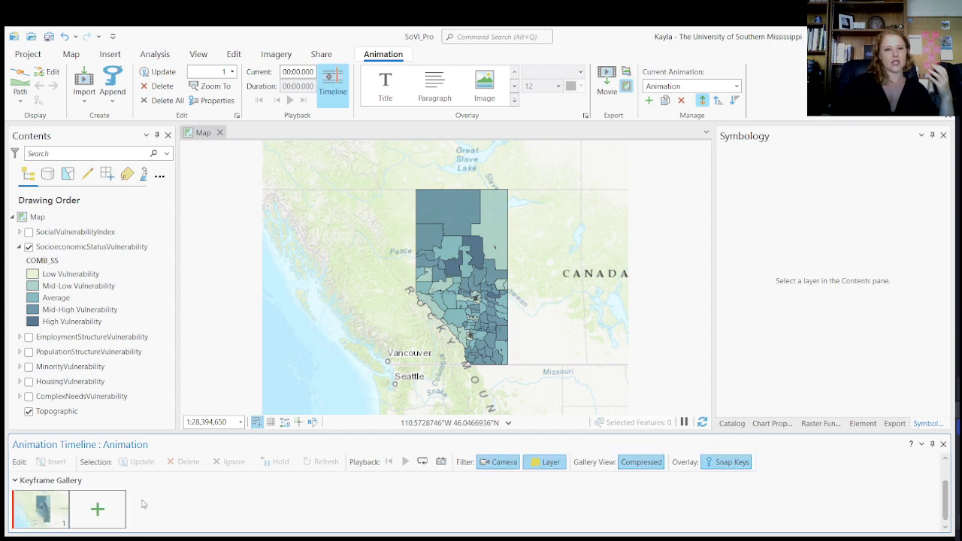
left_click(108, 516)
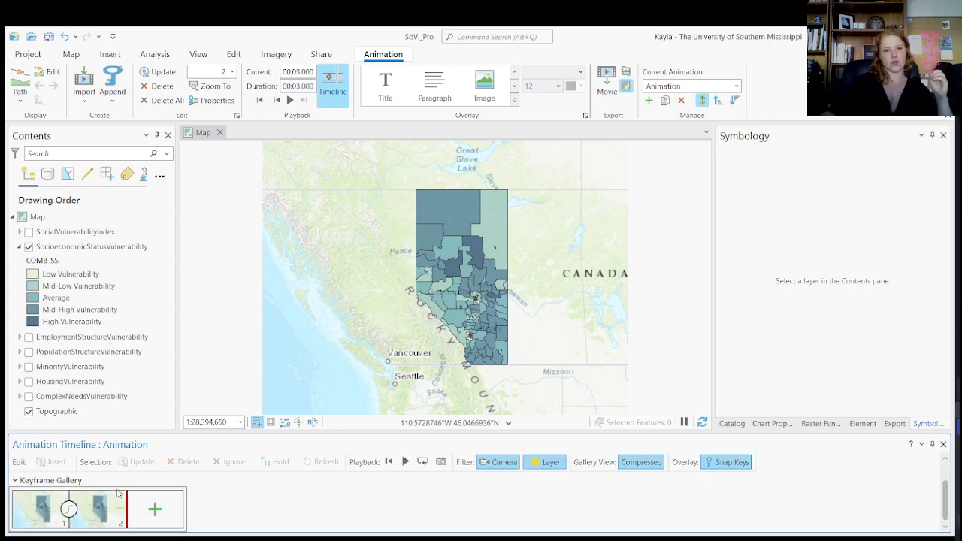
left_click(28, 337)
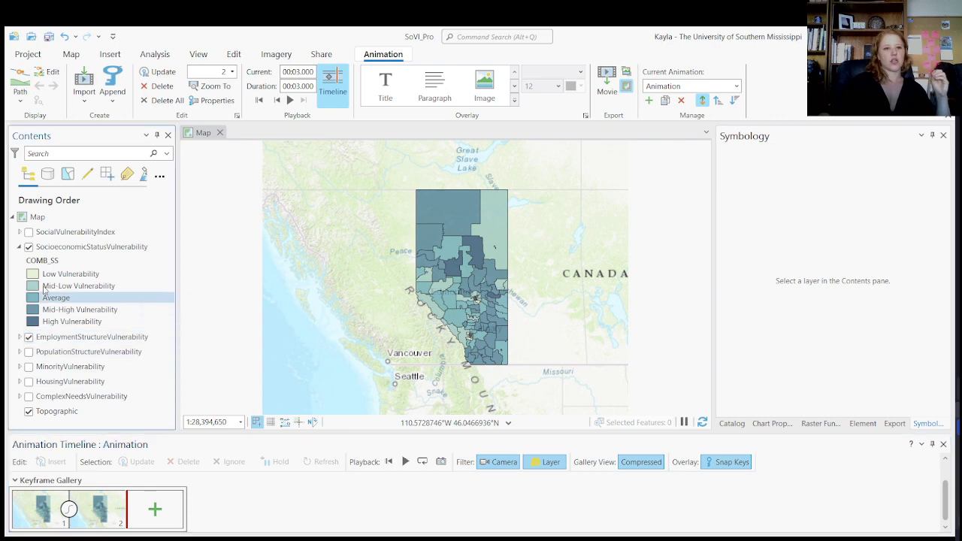
left_click(29, 248)
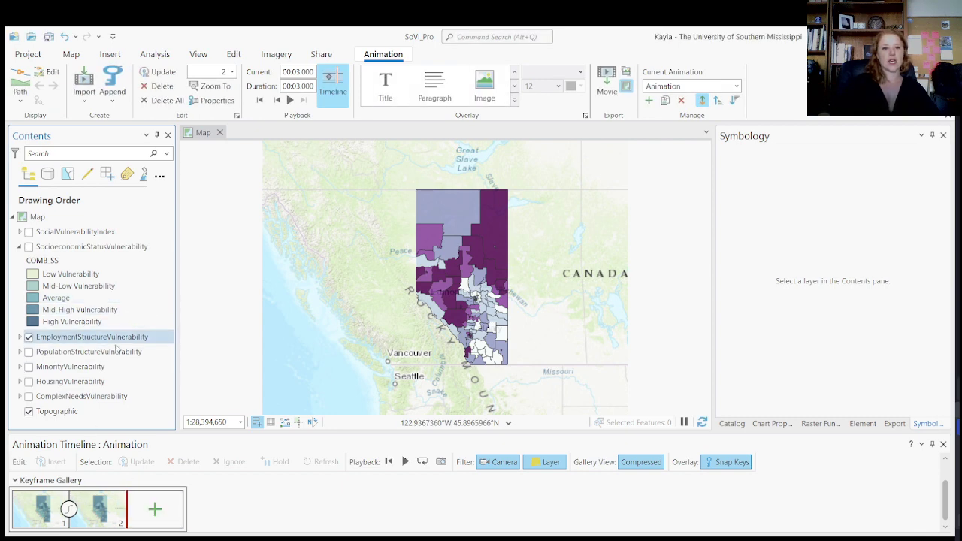
- Capture the employment map as keyframe 3, then switch to PopulationStructureVulnerability
left_click(166, 509)
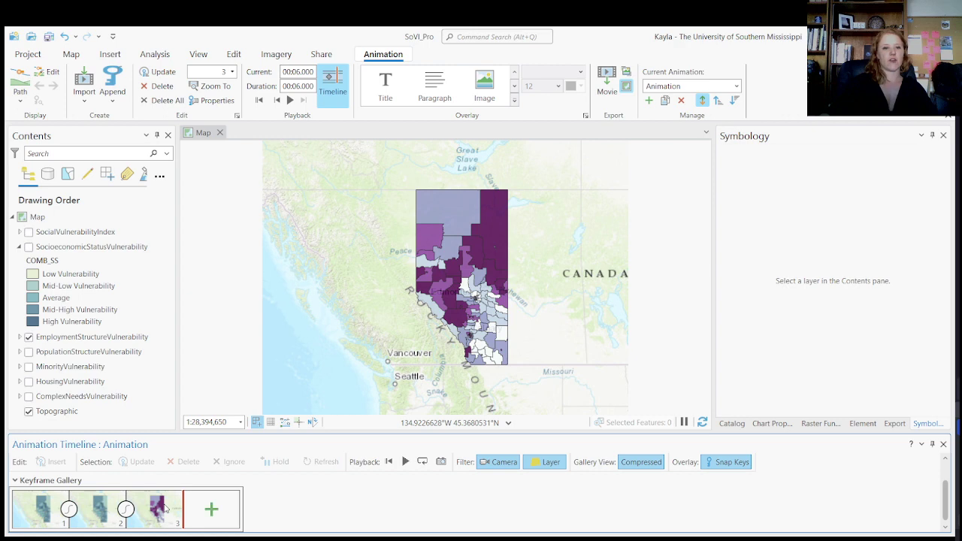
left_click(29, 352)
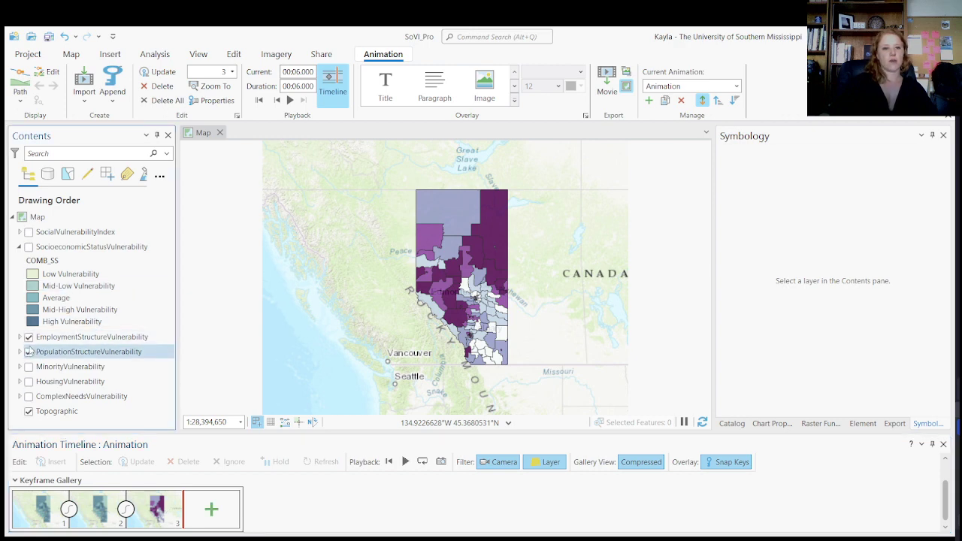
left_click(29, 336)
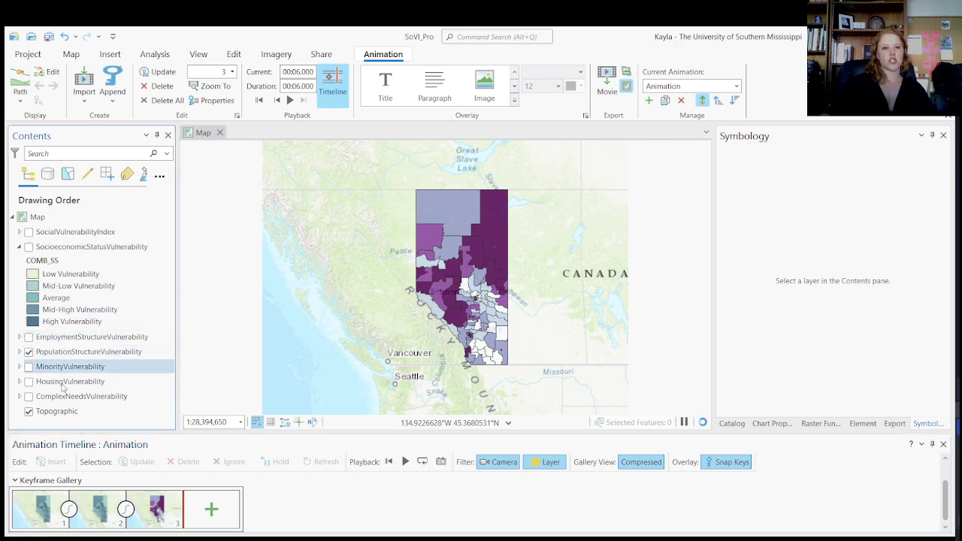
- Capture the population map as keyframe 4, then MinorityVulnerability as keyframe 5
left_click(213, 510)
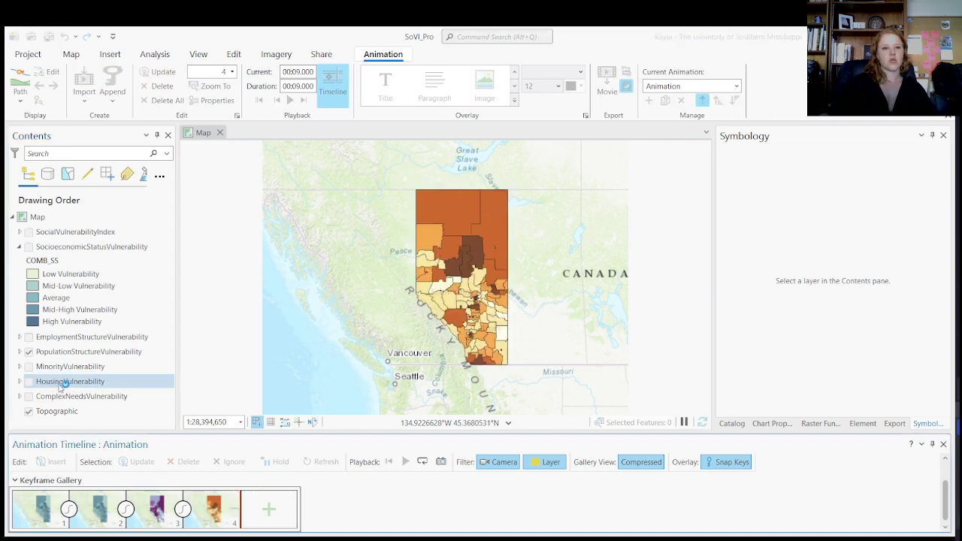
left_click(29, 367)
left_click(28, 352)
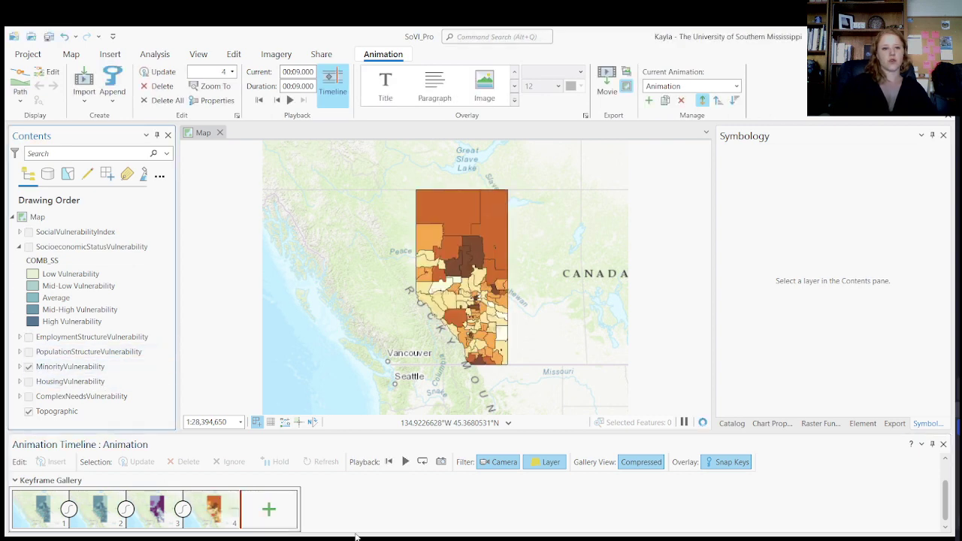
left_click(269, 511)
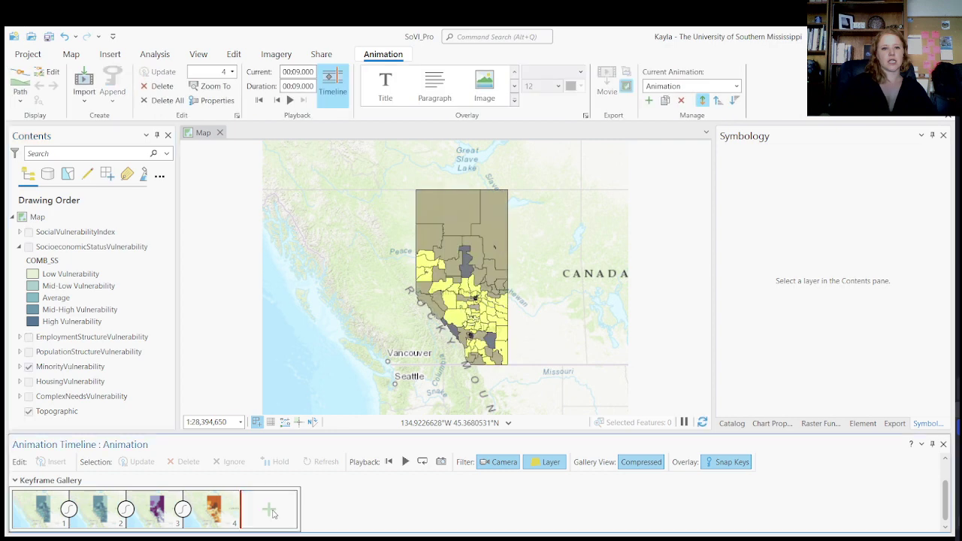
- Swap MinorityVulnerability for HousingVulnerability and add it as keyframe 6
left_click(28, 381)
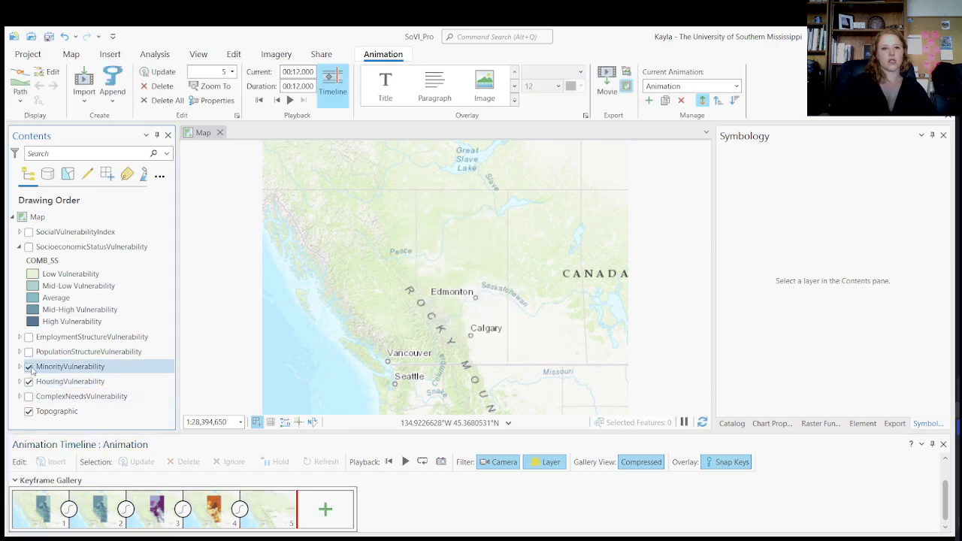
left_click(28, 367)
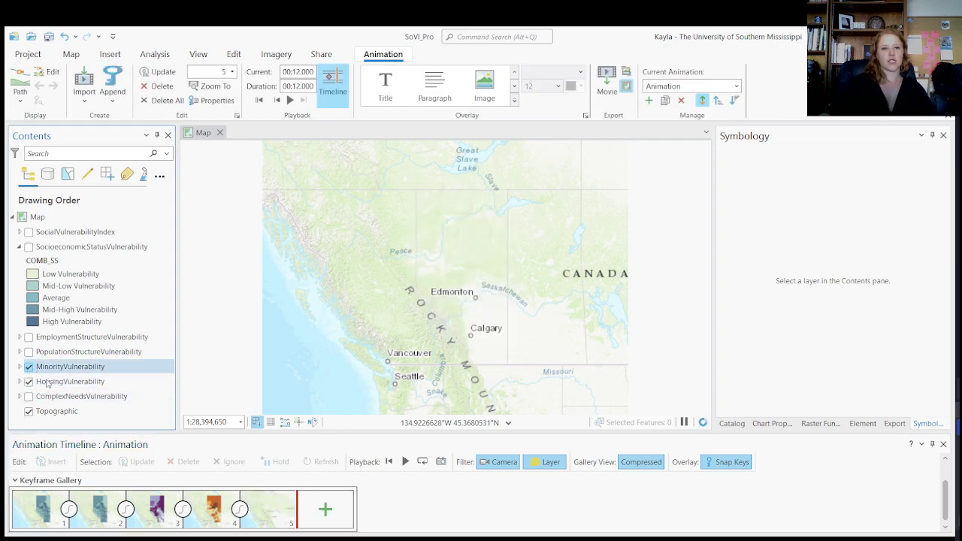
left_click(342, 524)
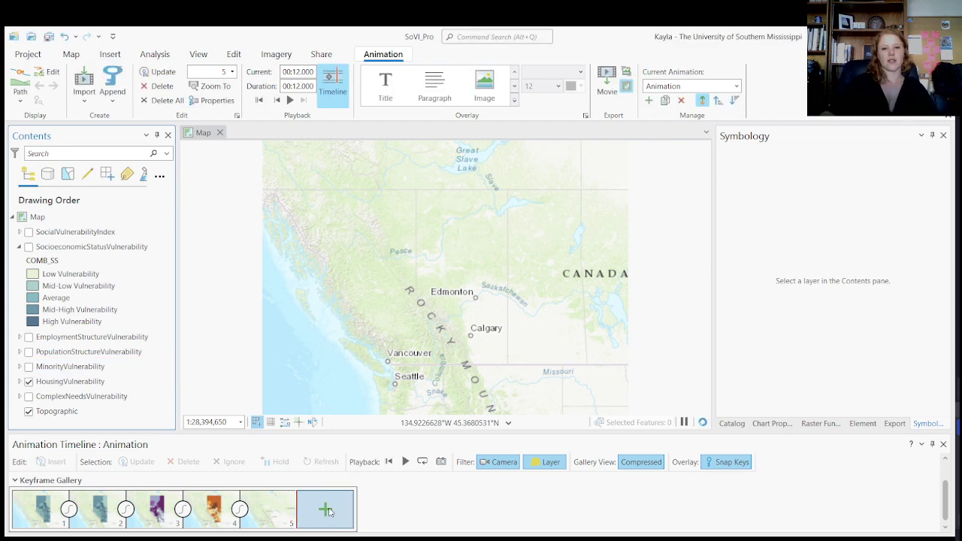
left_click(328, 512)
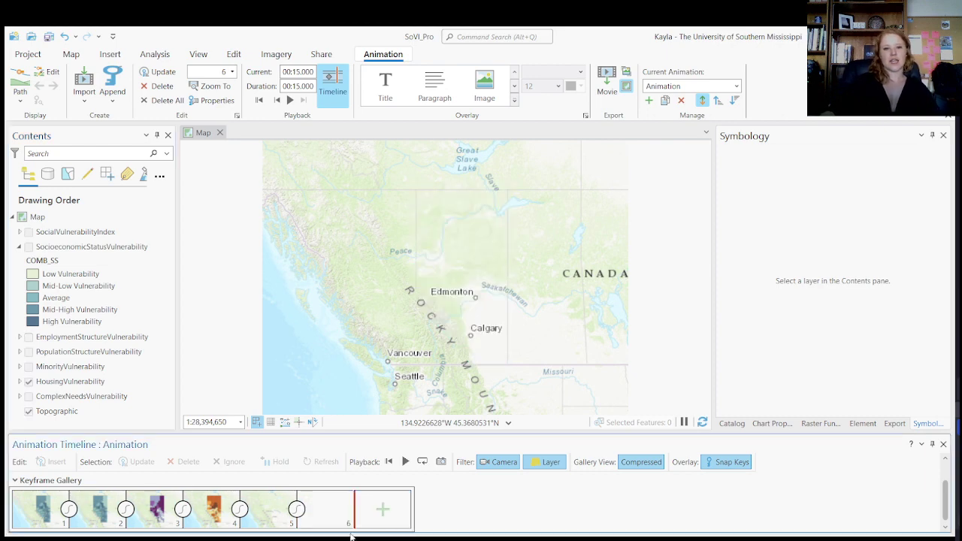
- Swap HousingVulnerability for ComplexNeedsVulnerability and capture it as keyframe 7
left_click(28, 396)
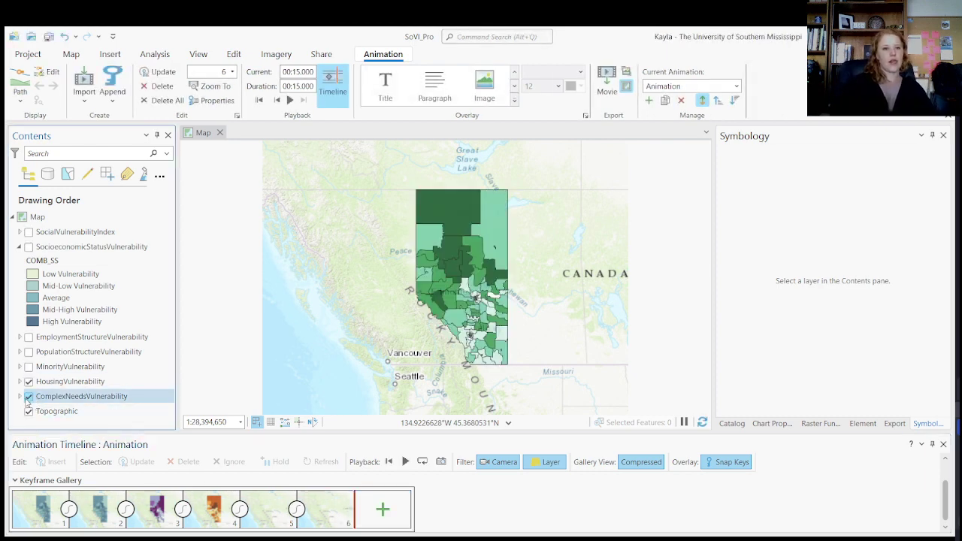
left_click(28, 382)
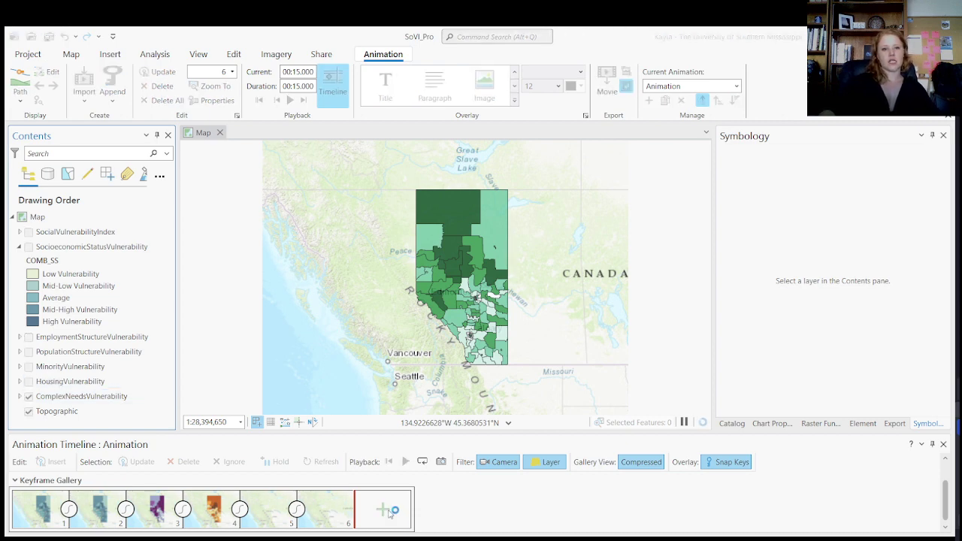
left_click(384, 511)
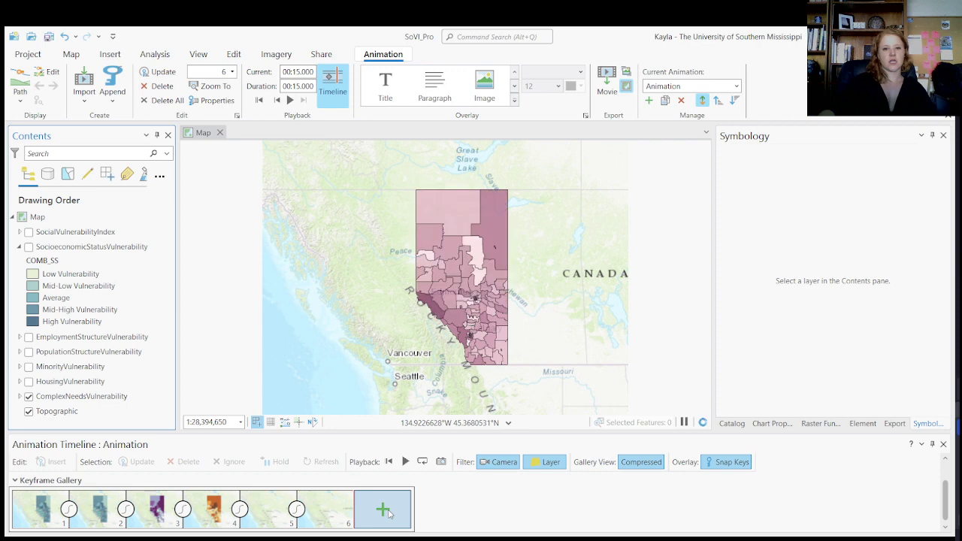
- Turn off ComplexNeedsVulnerability and capture the SocialVulnerabilityIndex map as keyframe 8
left_click(28, 397)
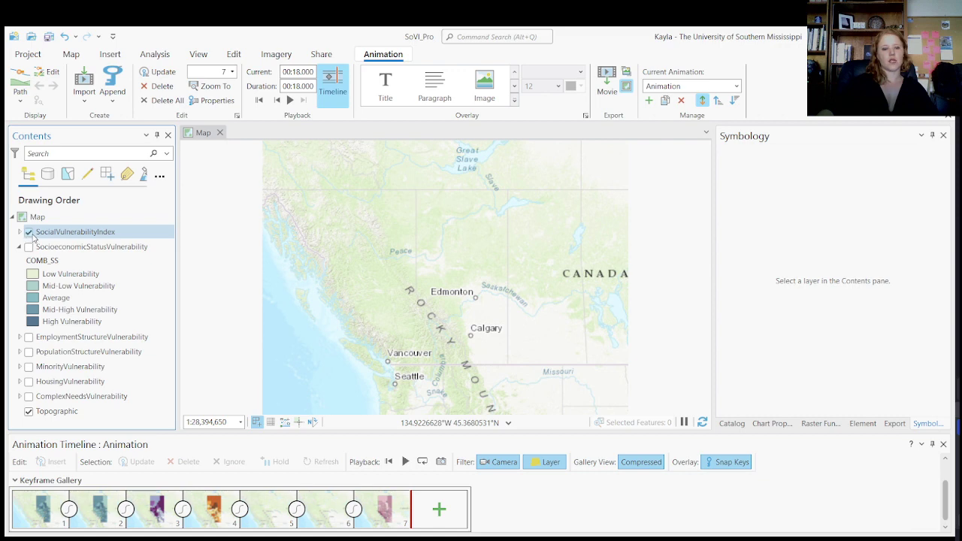
left_click(434, 519)
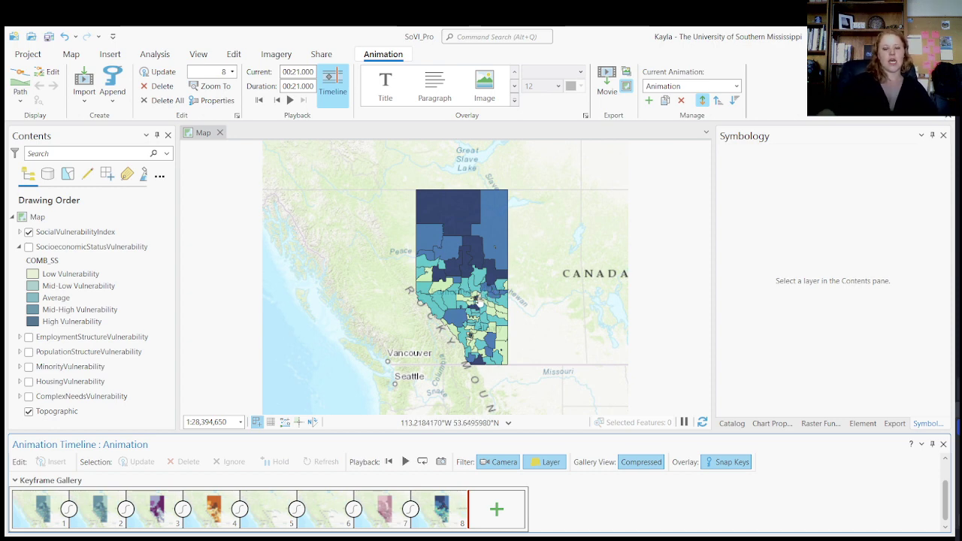
- Zoom in and centre on Edmonton, then capture the close-up as keyframe 9
scroll(476, 299, "up", 5)
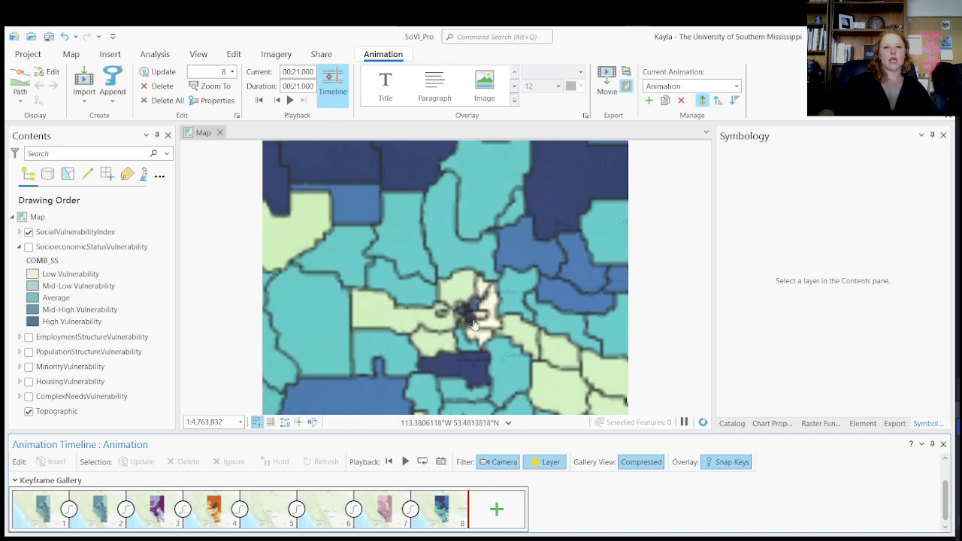
scroll(475, 324, "up", 4)
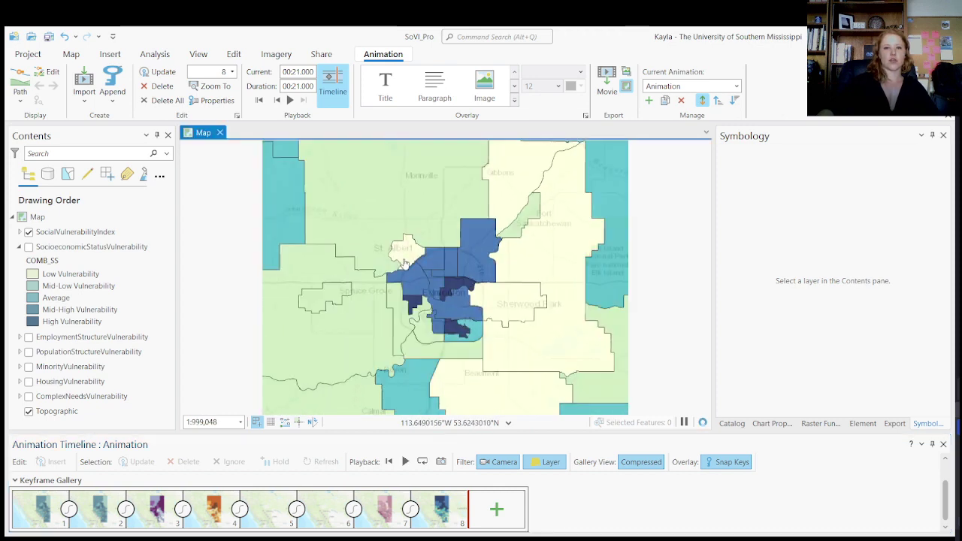
left_click_drag(405, 262, 428, 295)
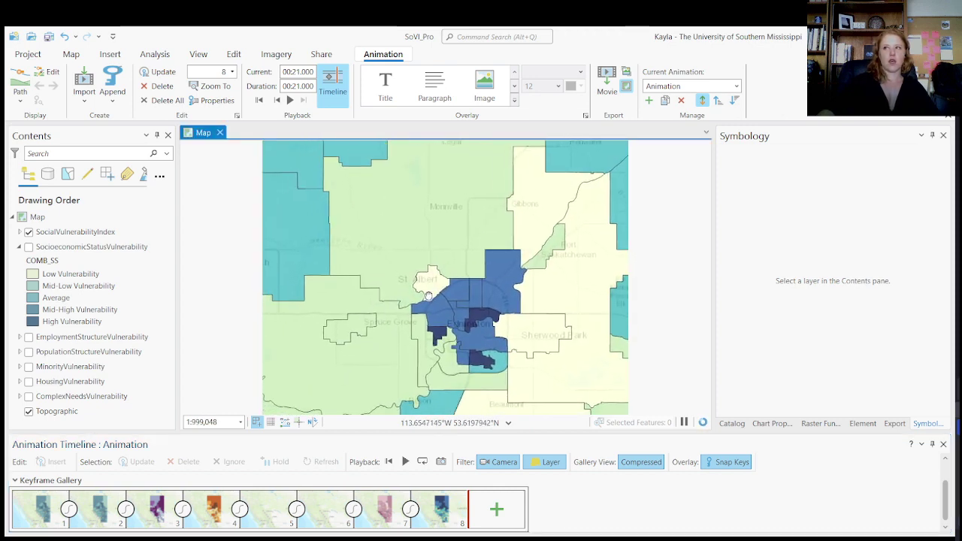
scroll(434, 309, "up", 2)
left_click_drag(440, 308, 408, 280)
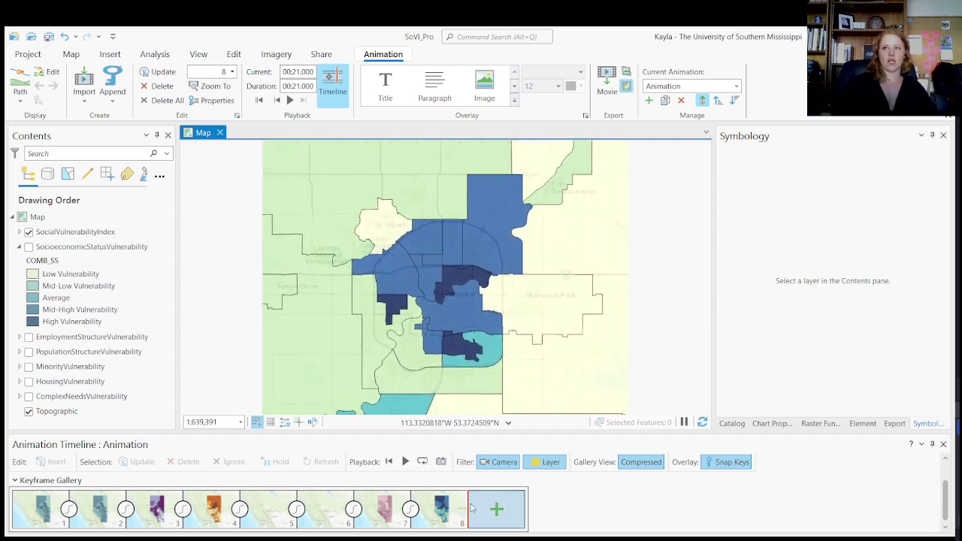
left_click(498, 513)
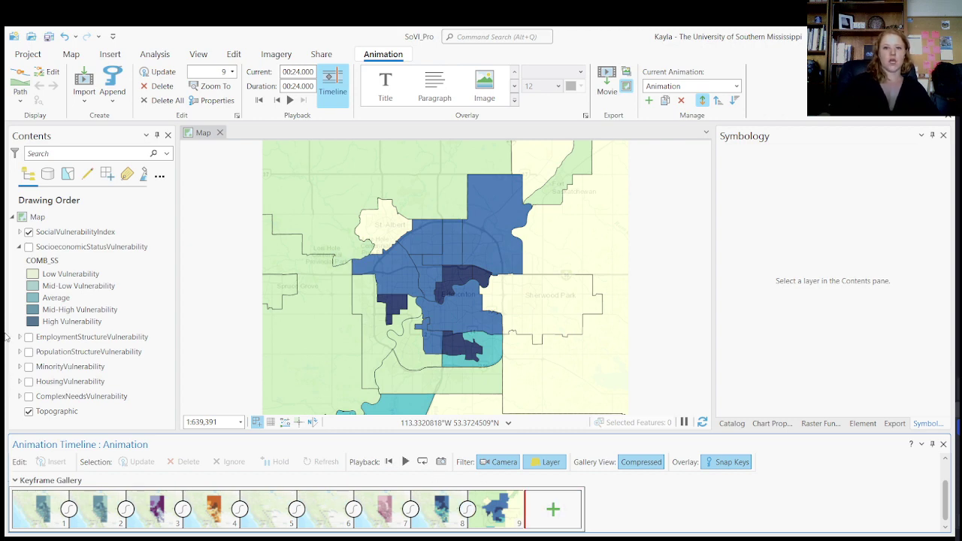
- Pan the map south from Edmonton, then west, until Calgary is centred
scroll(436, 301, "up", 5)
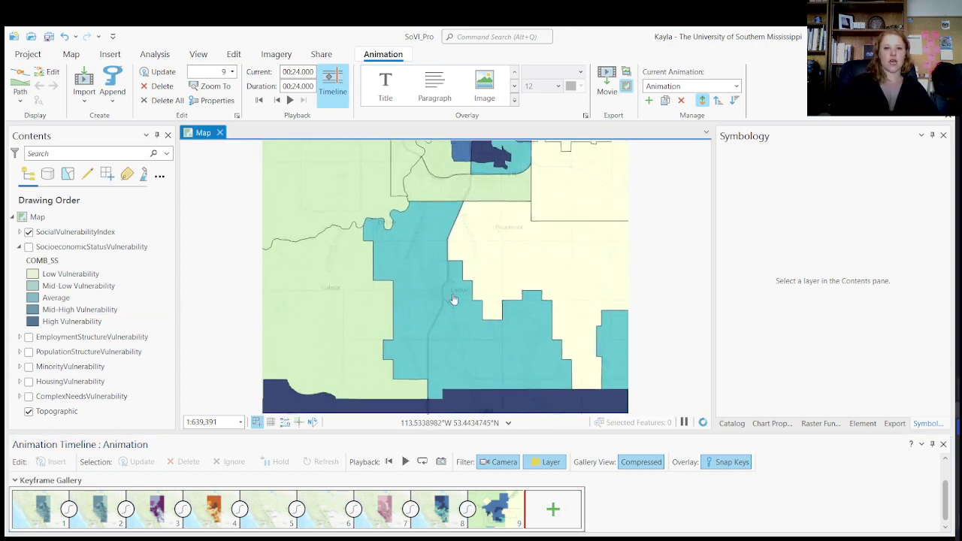
left_click_drag(443, 361, 454, 219)
left_click_drag(423, 303, 417, 196)
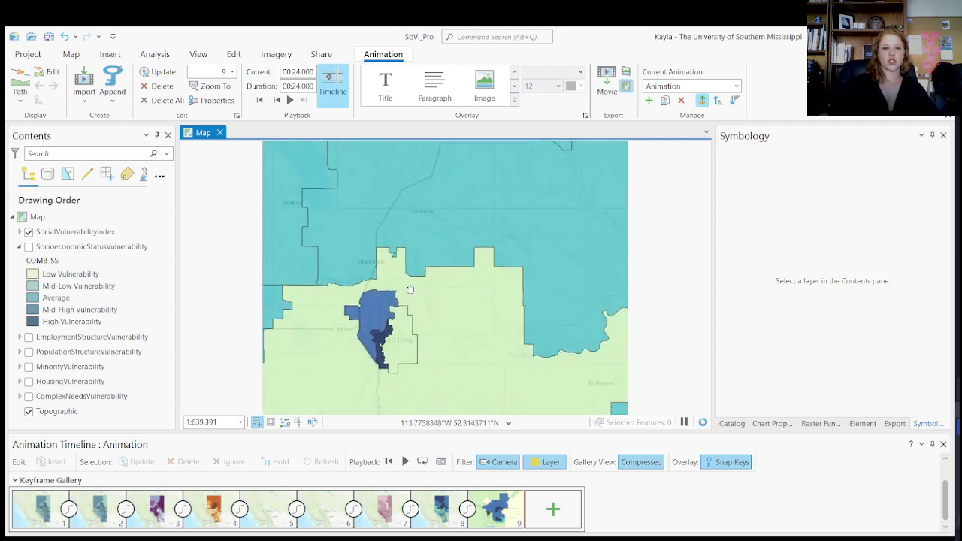
left_click_drag(408, 293, 411, 152)
left_click_drag(432, 391, 439, 188)
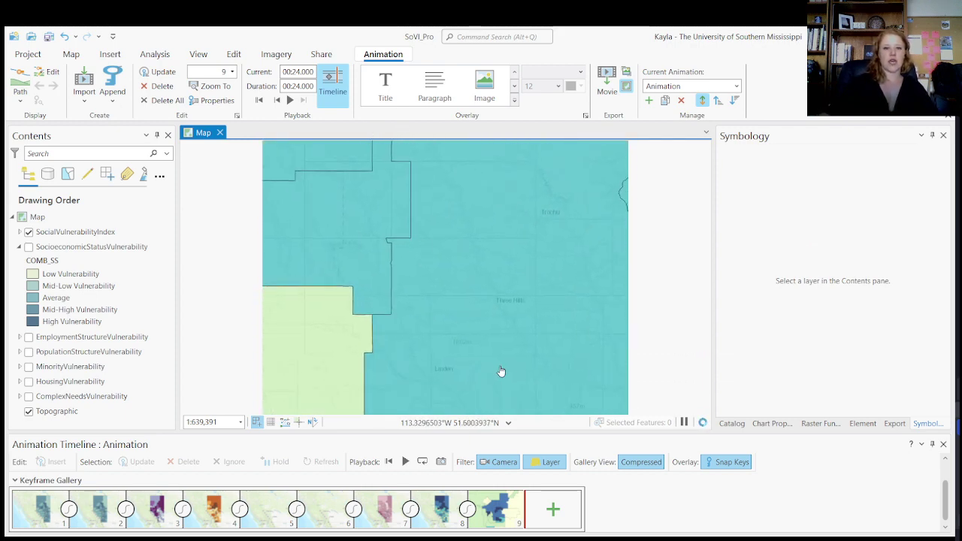
left_click_drag(501, 371, 373, 206)
left_click_drag(451, 353, 459, 176)
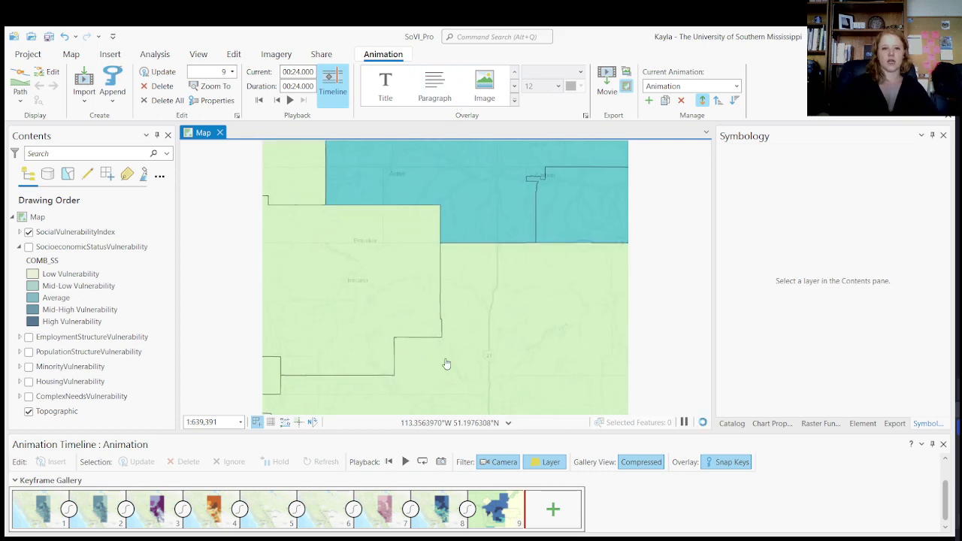
mouse_move(447, 366)
left_mouse_down()
mouse_move(497, 215)
mouse_move(526, 225)
left_mouse_up()
left_click_drag(391, 226, 541, 256)
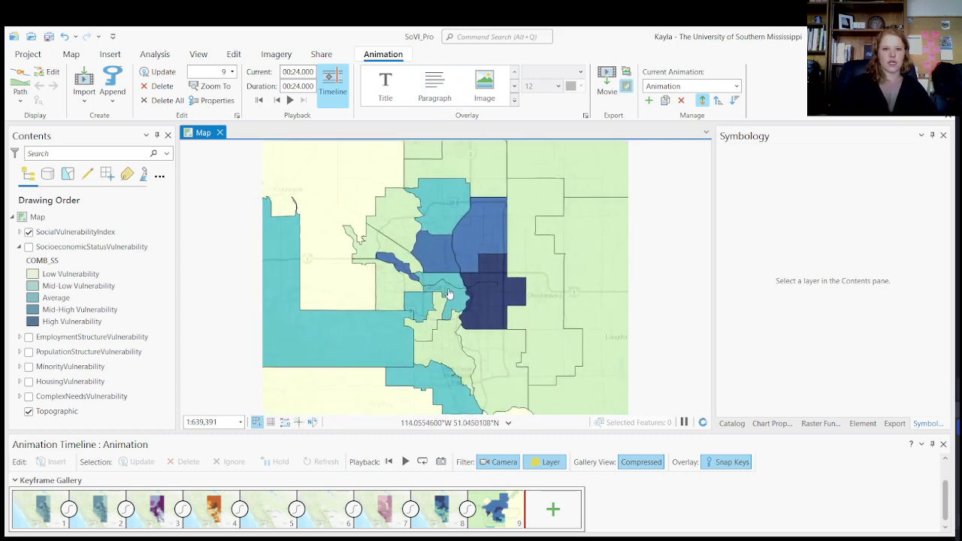
mouse_move(460, 259)
left_mouse_down()
mouse_move(494, 254)
mouse_move(484, 281)
left_mouse_up()
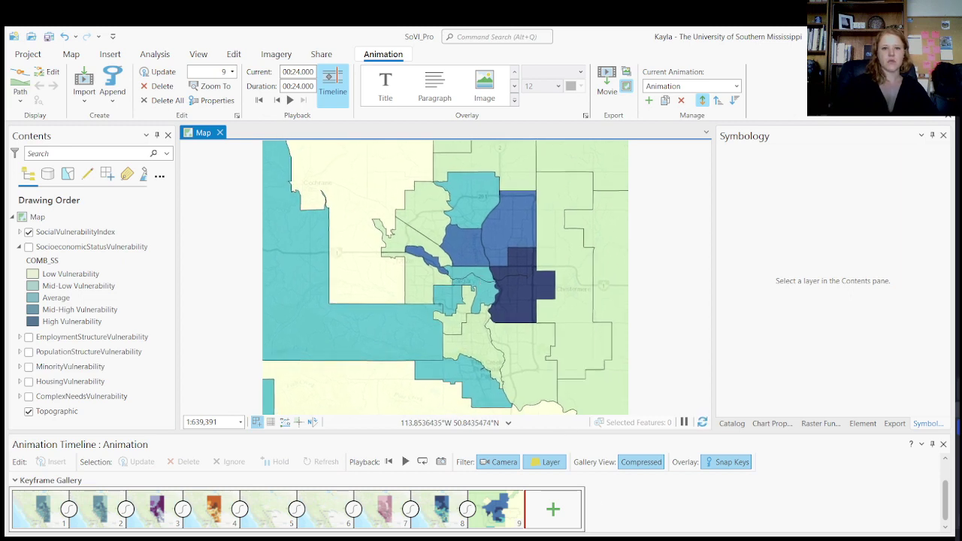
left_click_drag(529, 370, 515, 342)
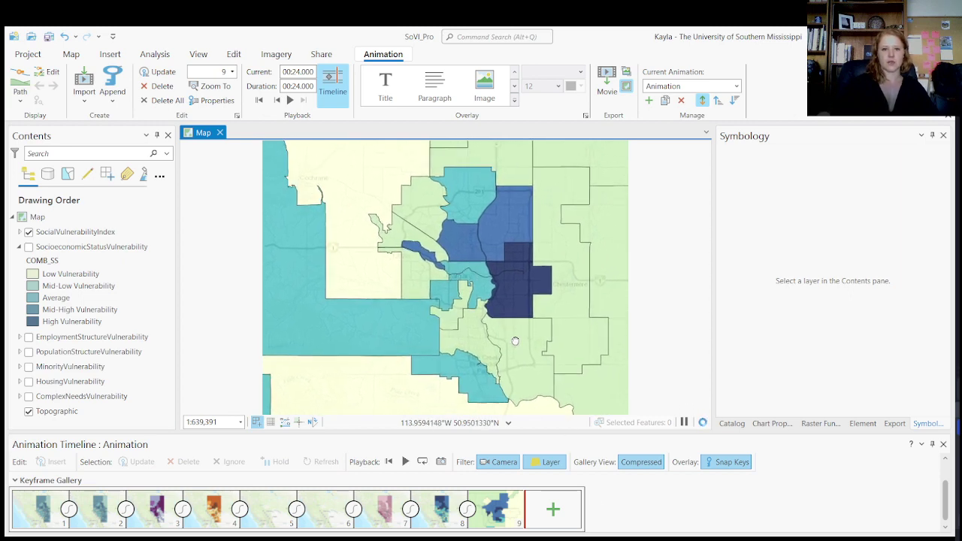
- Capture the Calgary close-up as keyframe 10 and browse the Overlay gallery's types
left_click(555, 512)
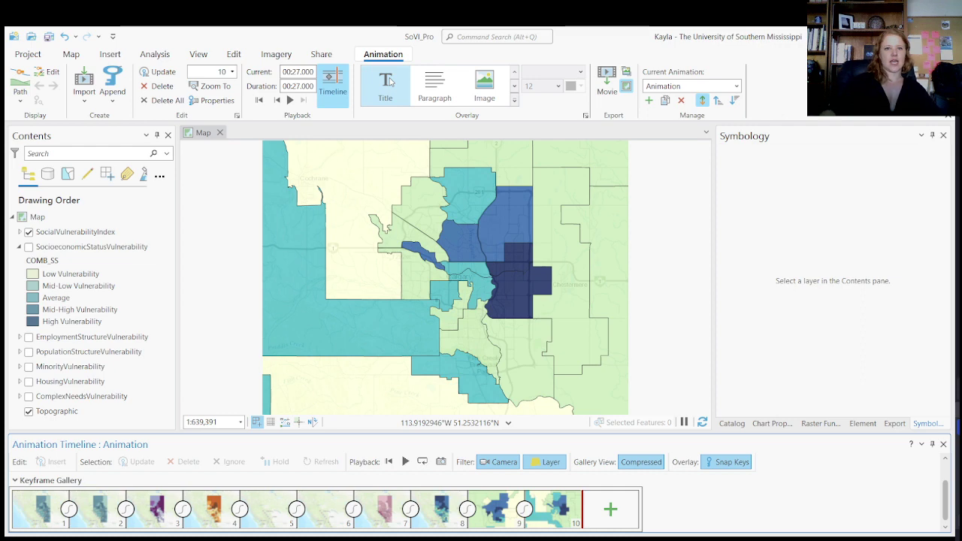
left_click(515, 90)
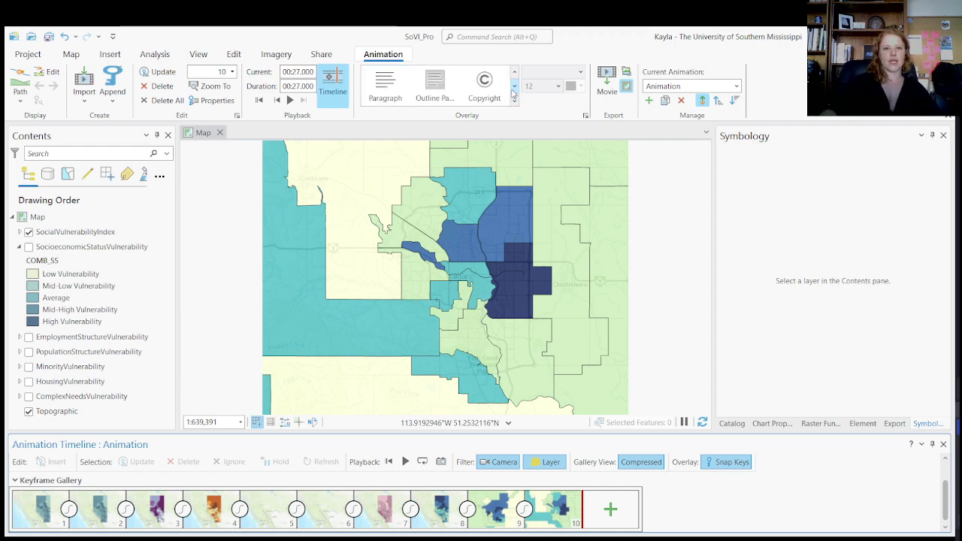
left_click(515, 91)
left_click(514, 91)
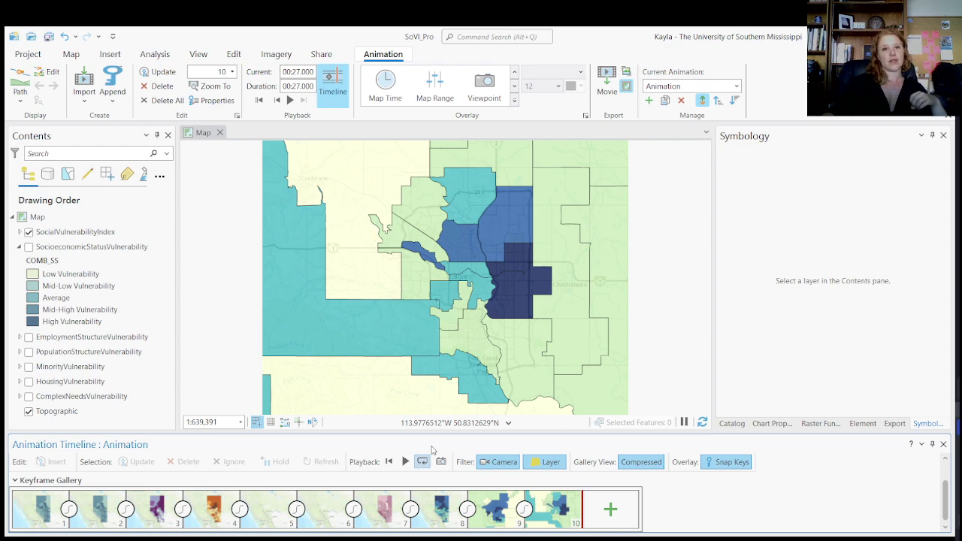
- Play the 27-second animation, then jump to keyframe 9's Edmonton view
left_click(405, 462)
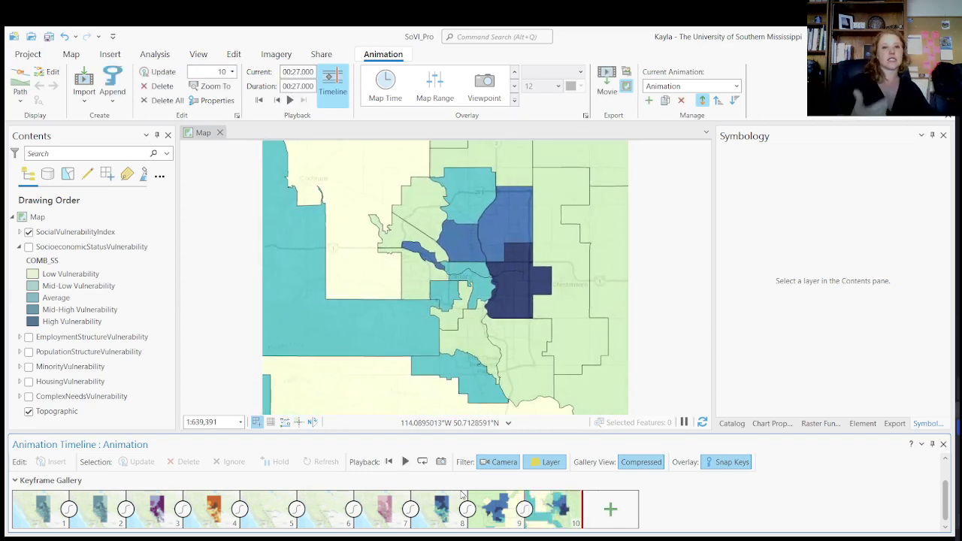
left_click(489, 523)
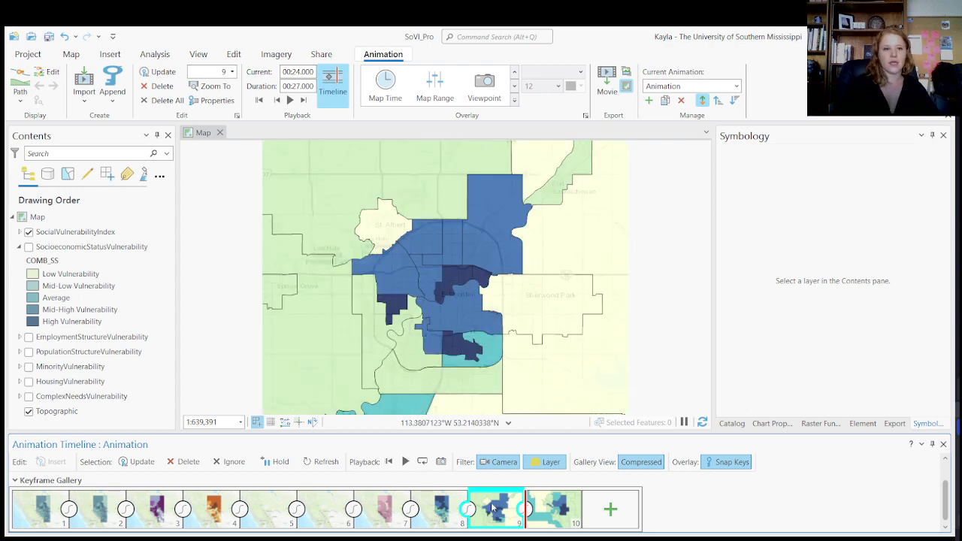
- Append keyframes 11 and 12 ending on Calgary, then play from keyframe 7
left_click(629, 520)
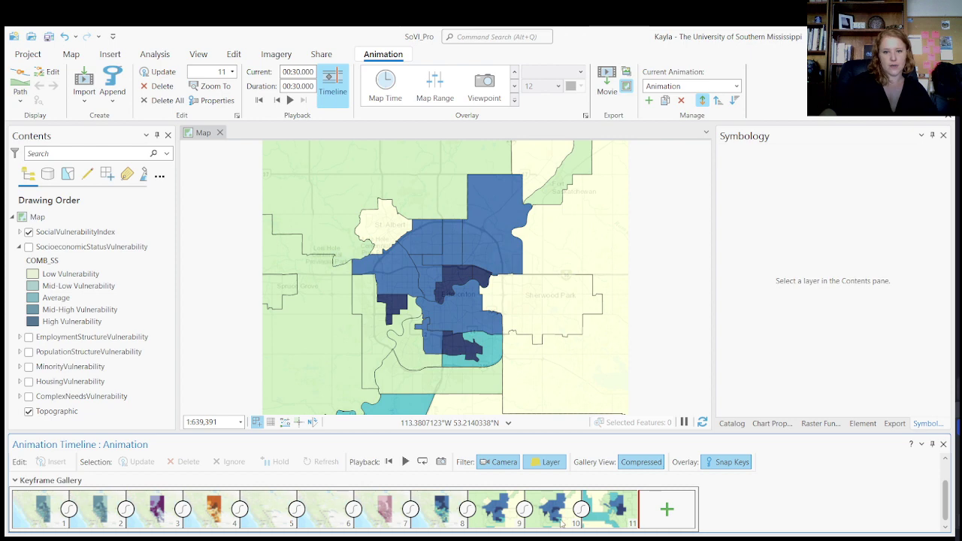
left_click(611, 522)
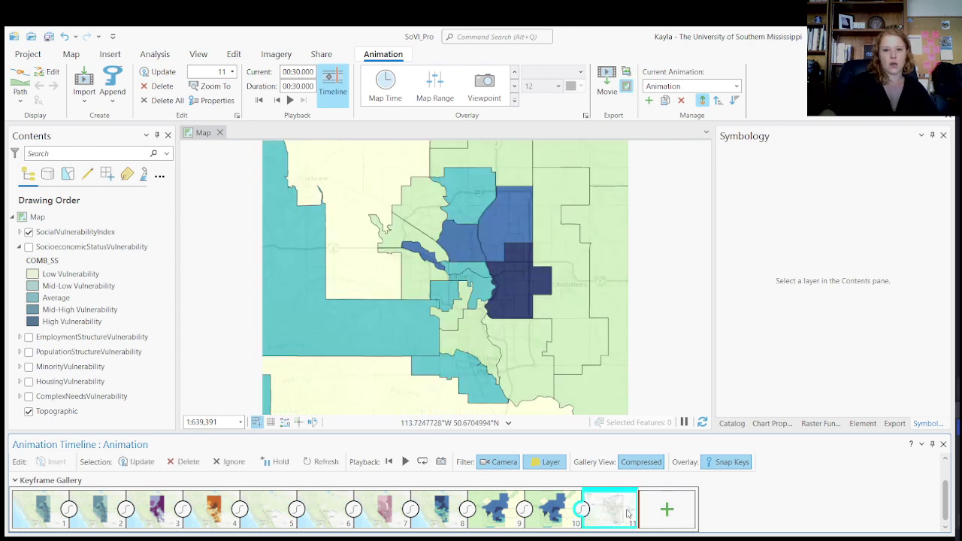
left_click(667, 509)
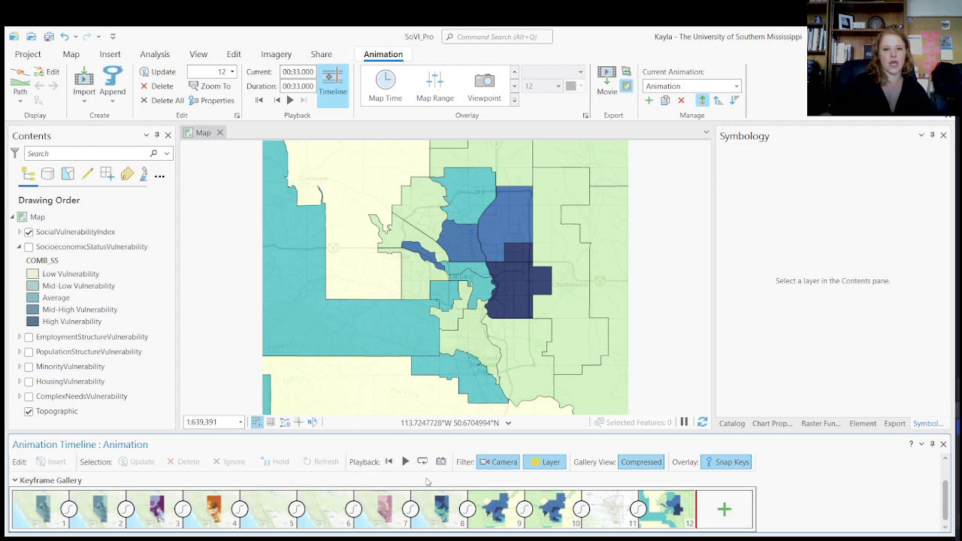
left_click(387, 508)
left_click(405, 462)
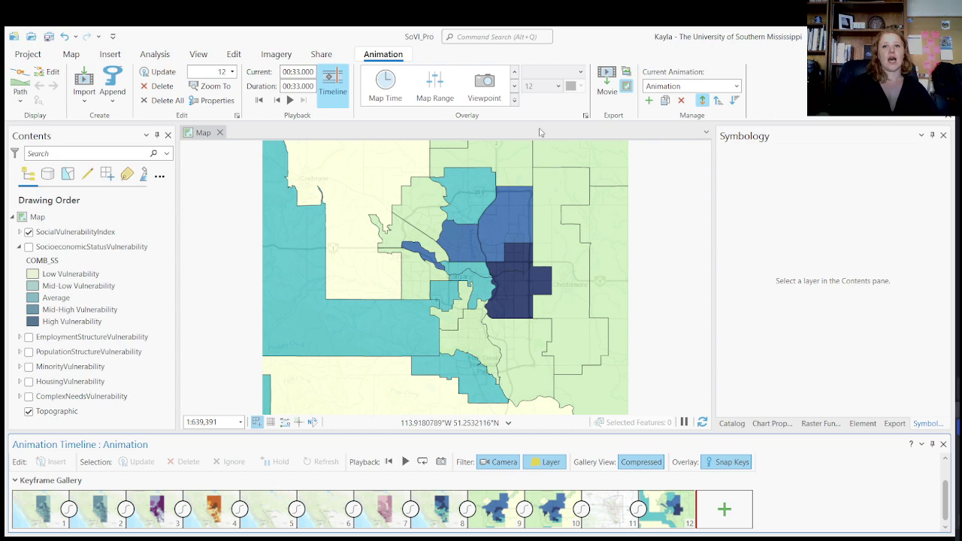
- Open the Export Movie pane and jump the map to keyframe 12's extent
left_click(607, 75)
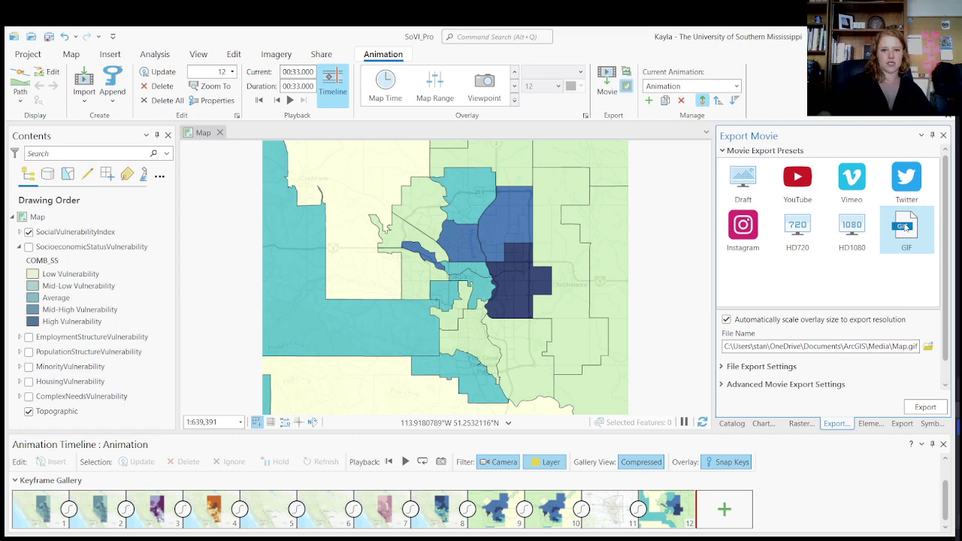
scroll(616, 332, "down", 3)
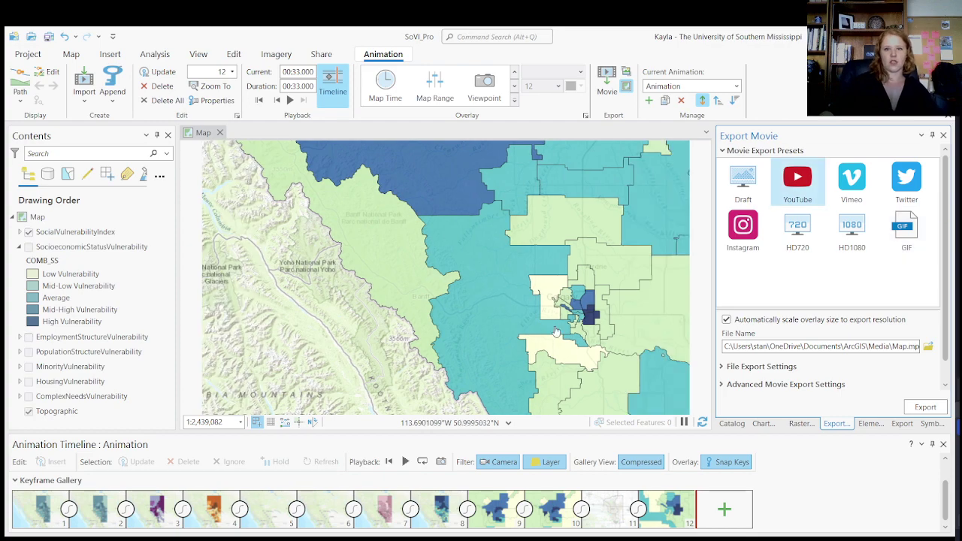
scroll(315, 278, "down", 4)
scroll(316, 278, "down", 3)
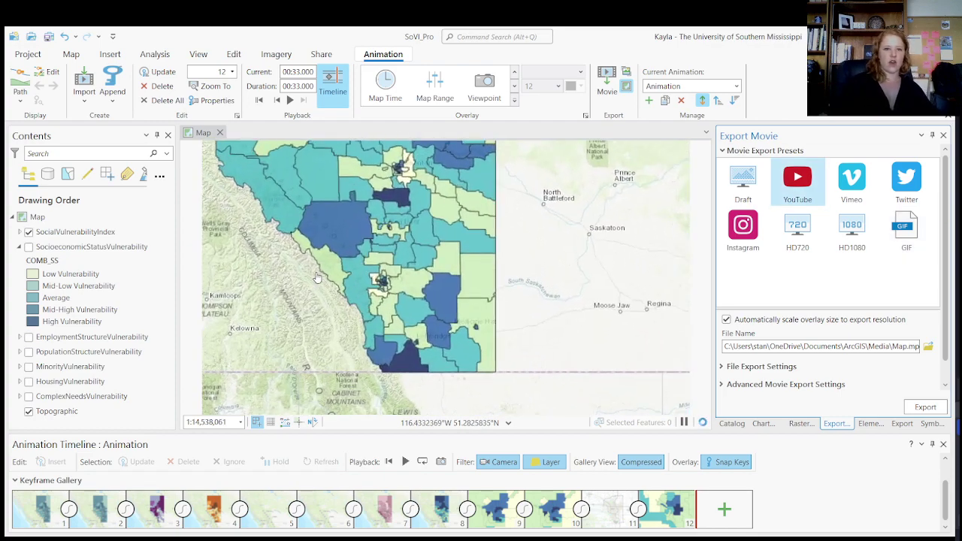
scroll(316, 279, "up", 2)
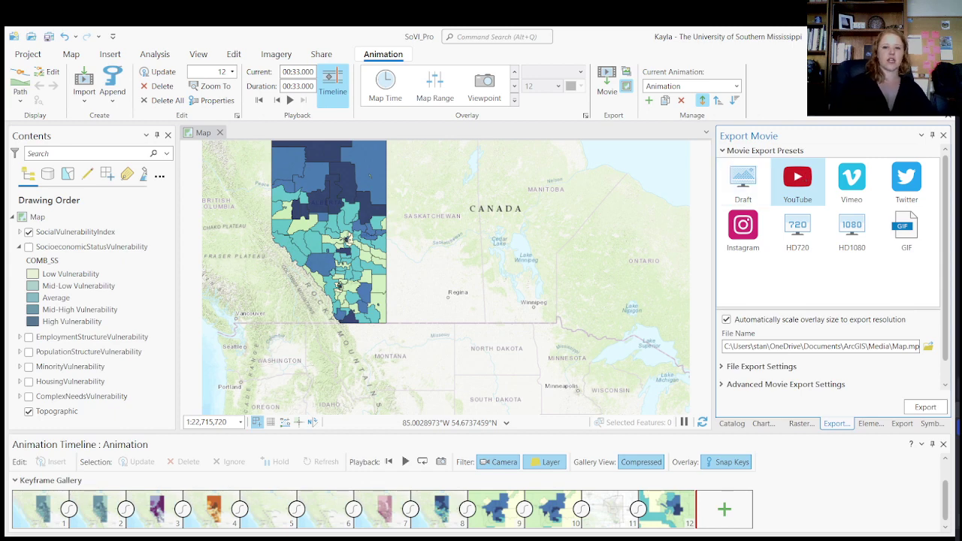
left_click(661, 503)
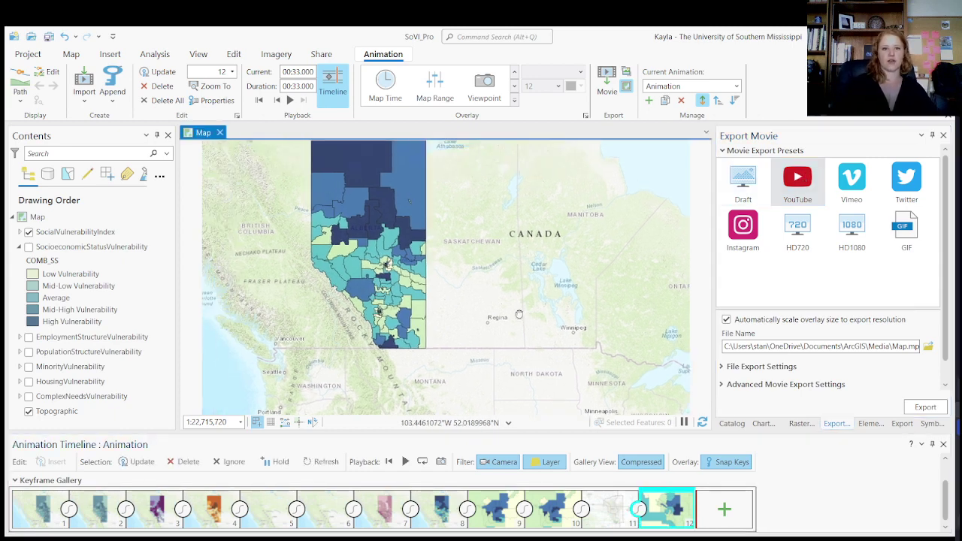
- Preview the Instagram, HD720 and HD1080 presets, then choose the GIF preset
left_click(758, 234)
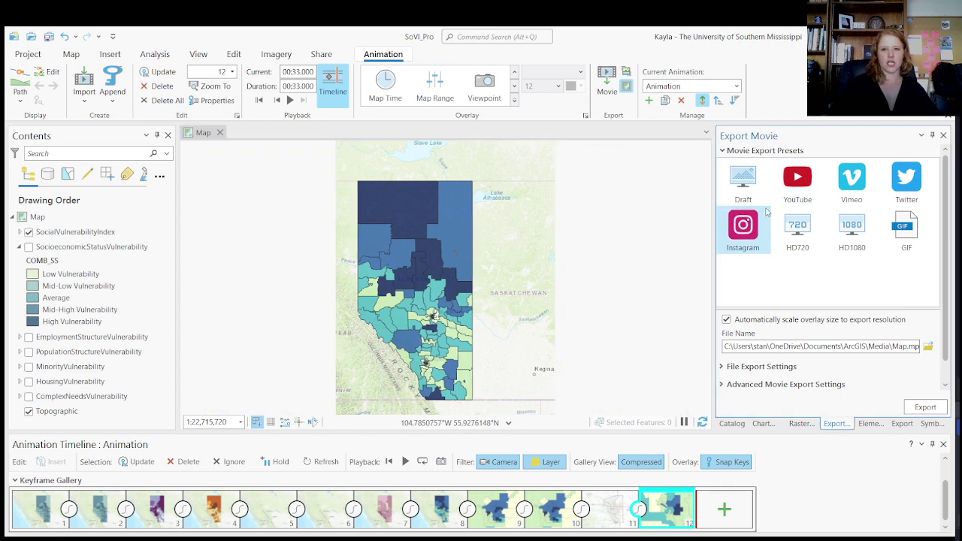
left_click(803, 226)
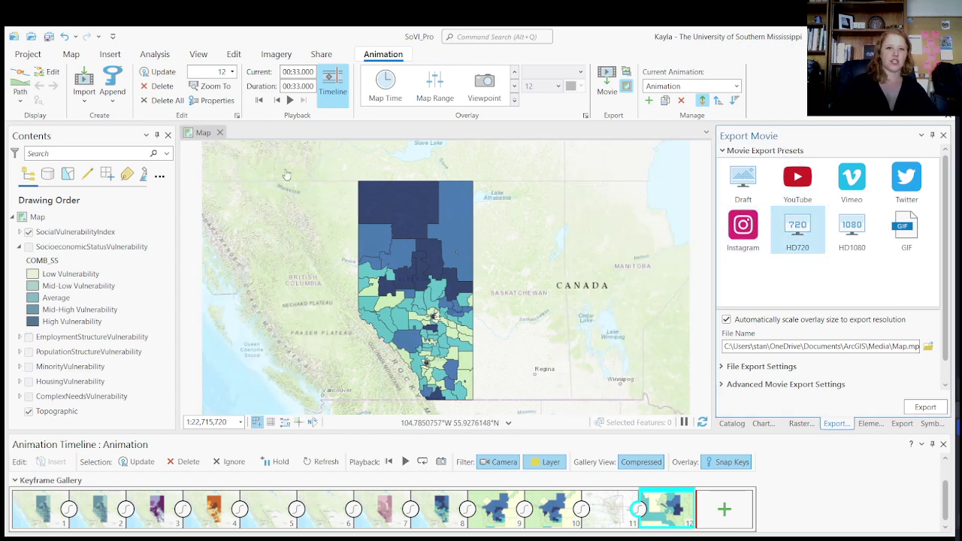
left_click(858, 233)
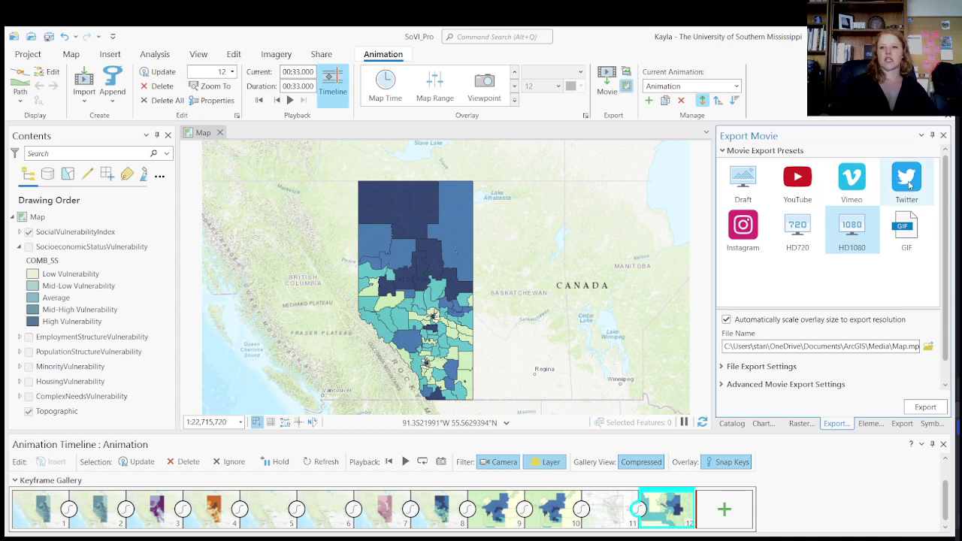
left_click(906, 230)
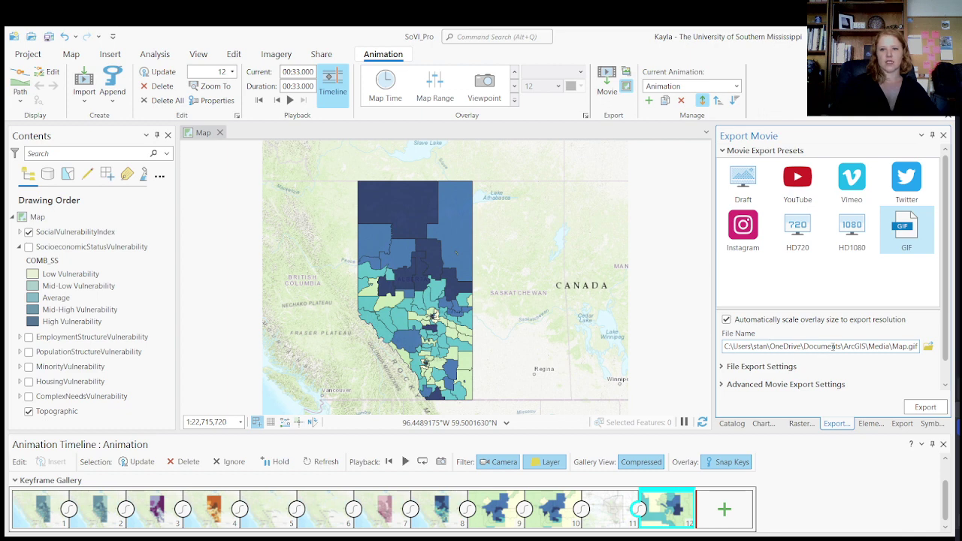
- Rename the output file to 'SoVI Map of Alberta' and start the GIF export
left_click(903, 345)
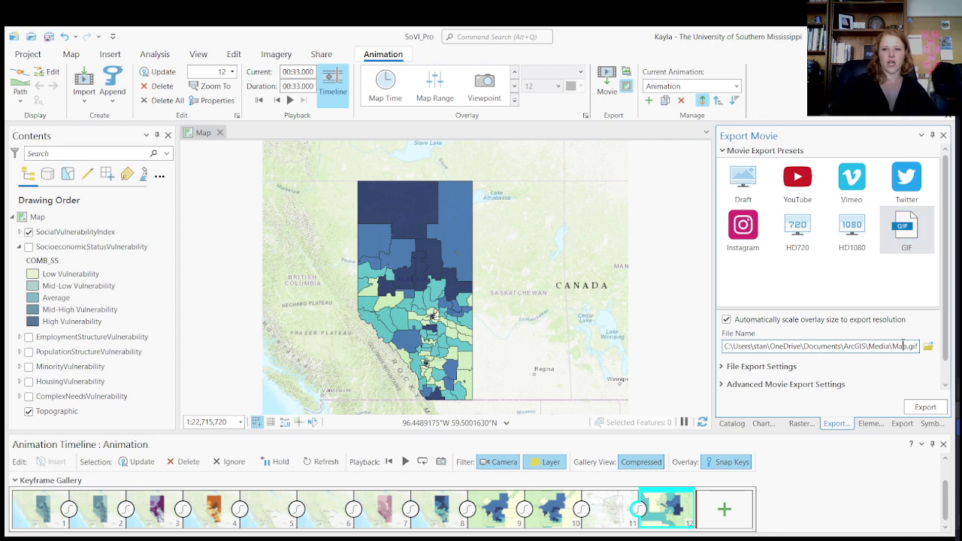
double_click(903, 346)
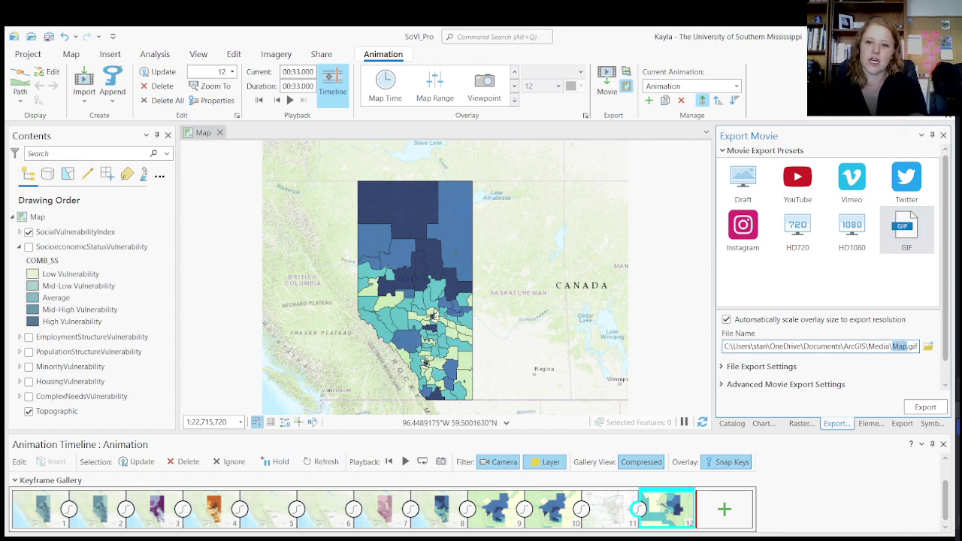
type("So")
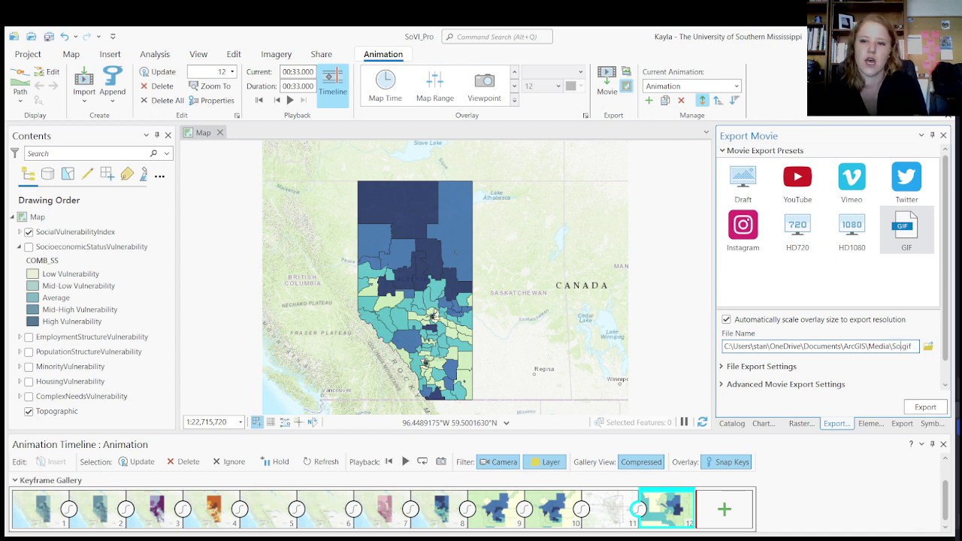
type("VI Maos")
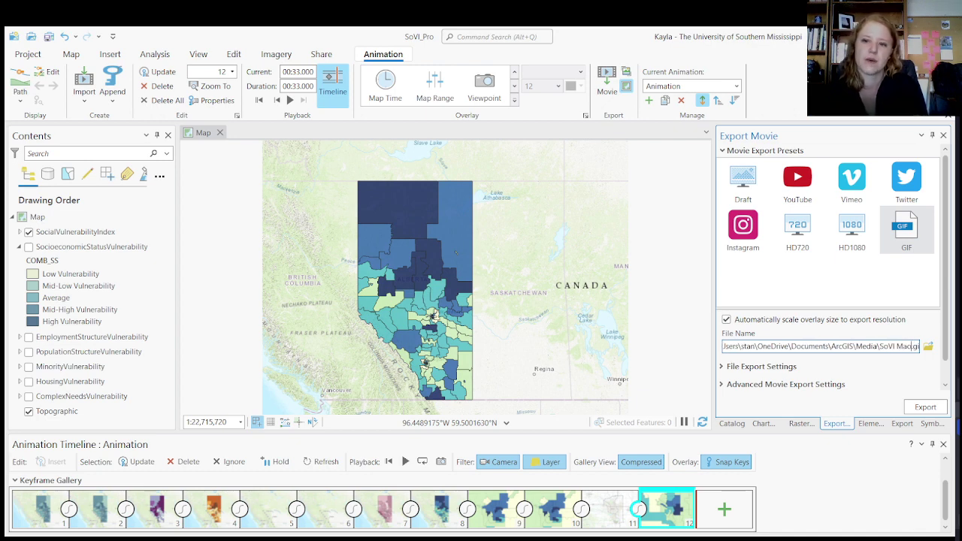
key("BackSpace")
type("p of Alberta")
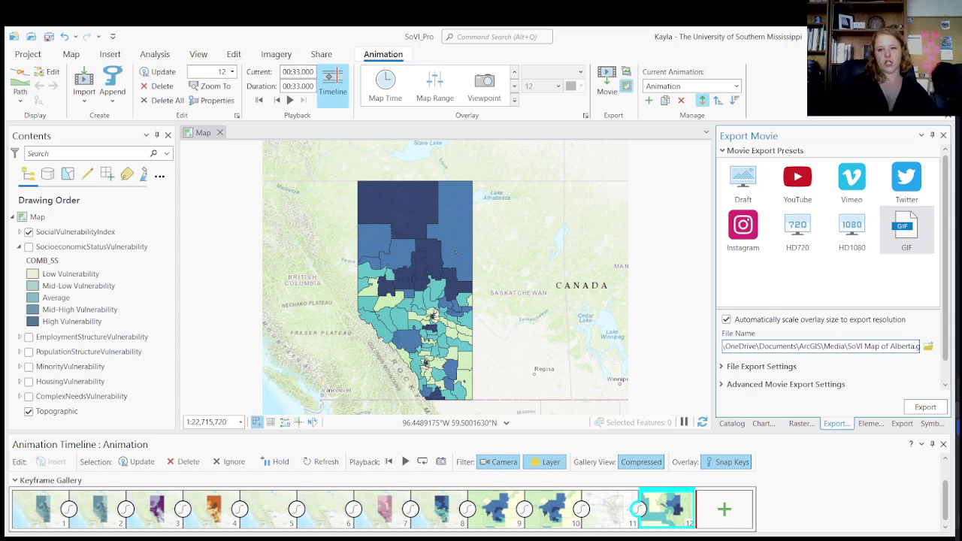
left_click(925, 406)
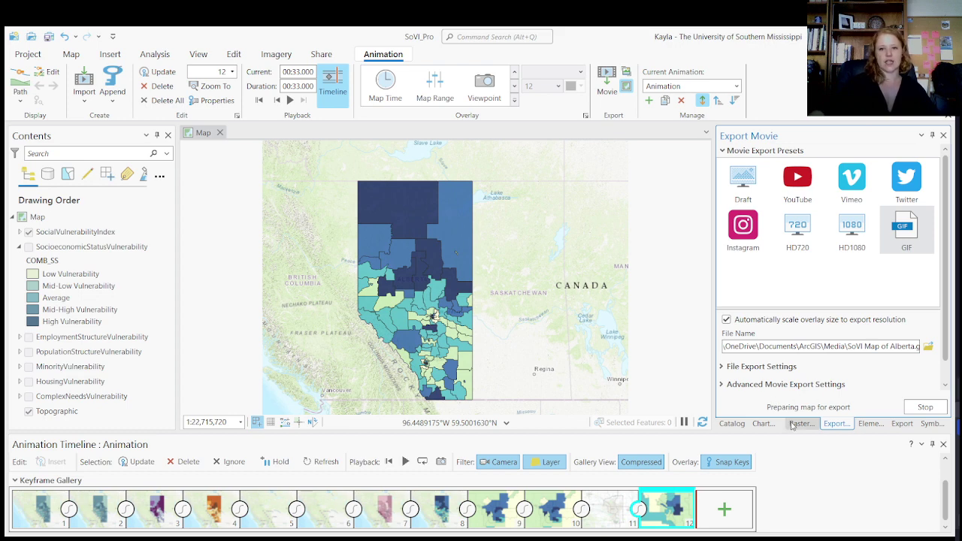
- Expand File Export Settings to review GIF format, 24 frames per second and 793 frames
scroll(752, 346, "down", 1)
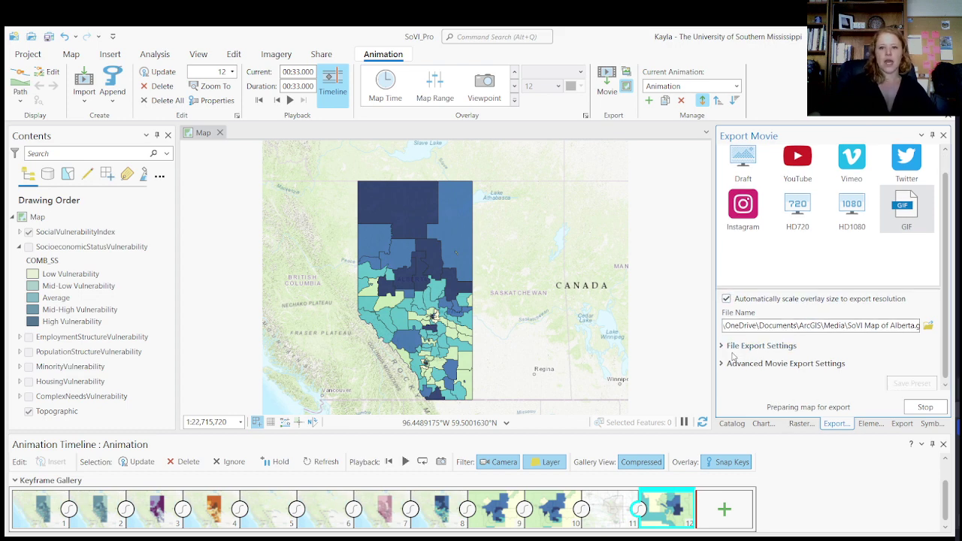
left_click(738, 346)
scroll(827, 316, "down", 4)
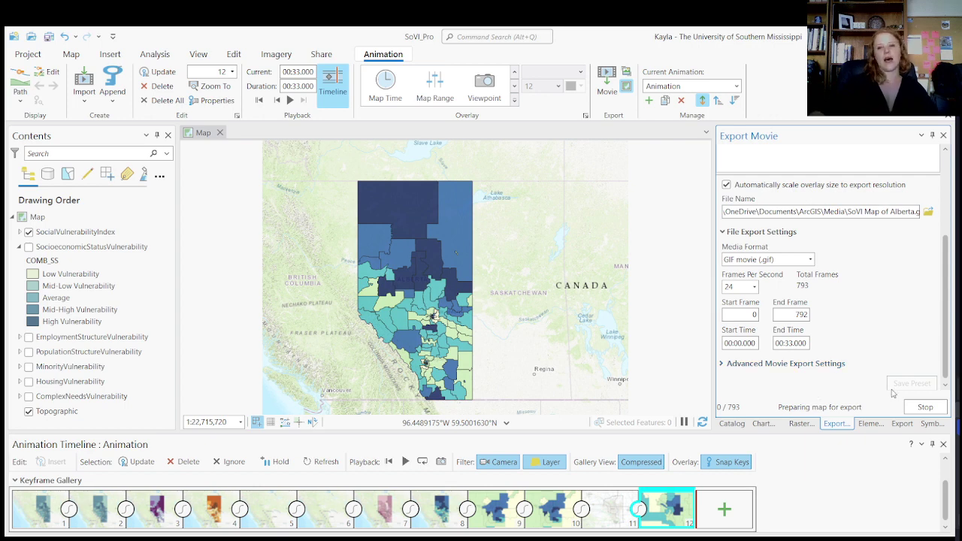
scroll(843, 345, "up", 3)
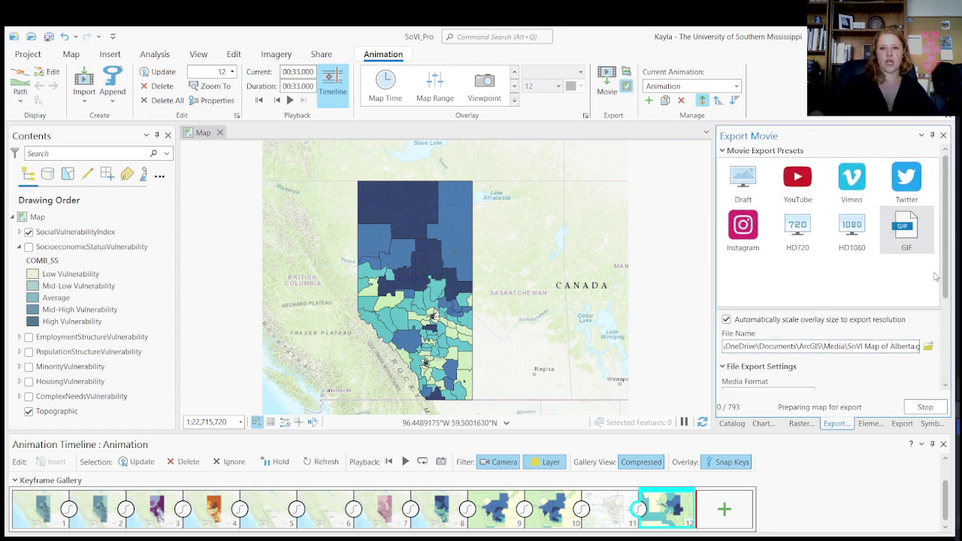